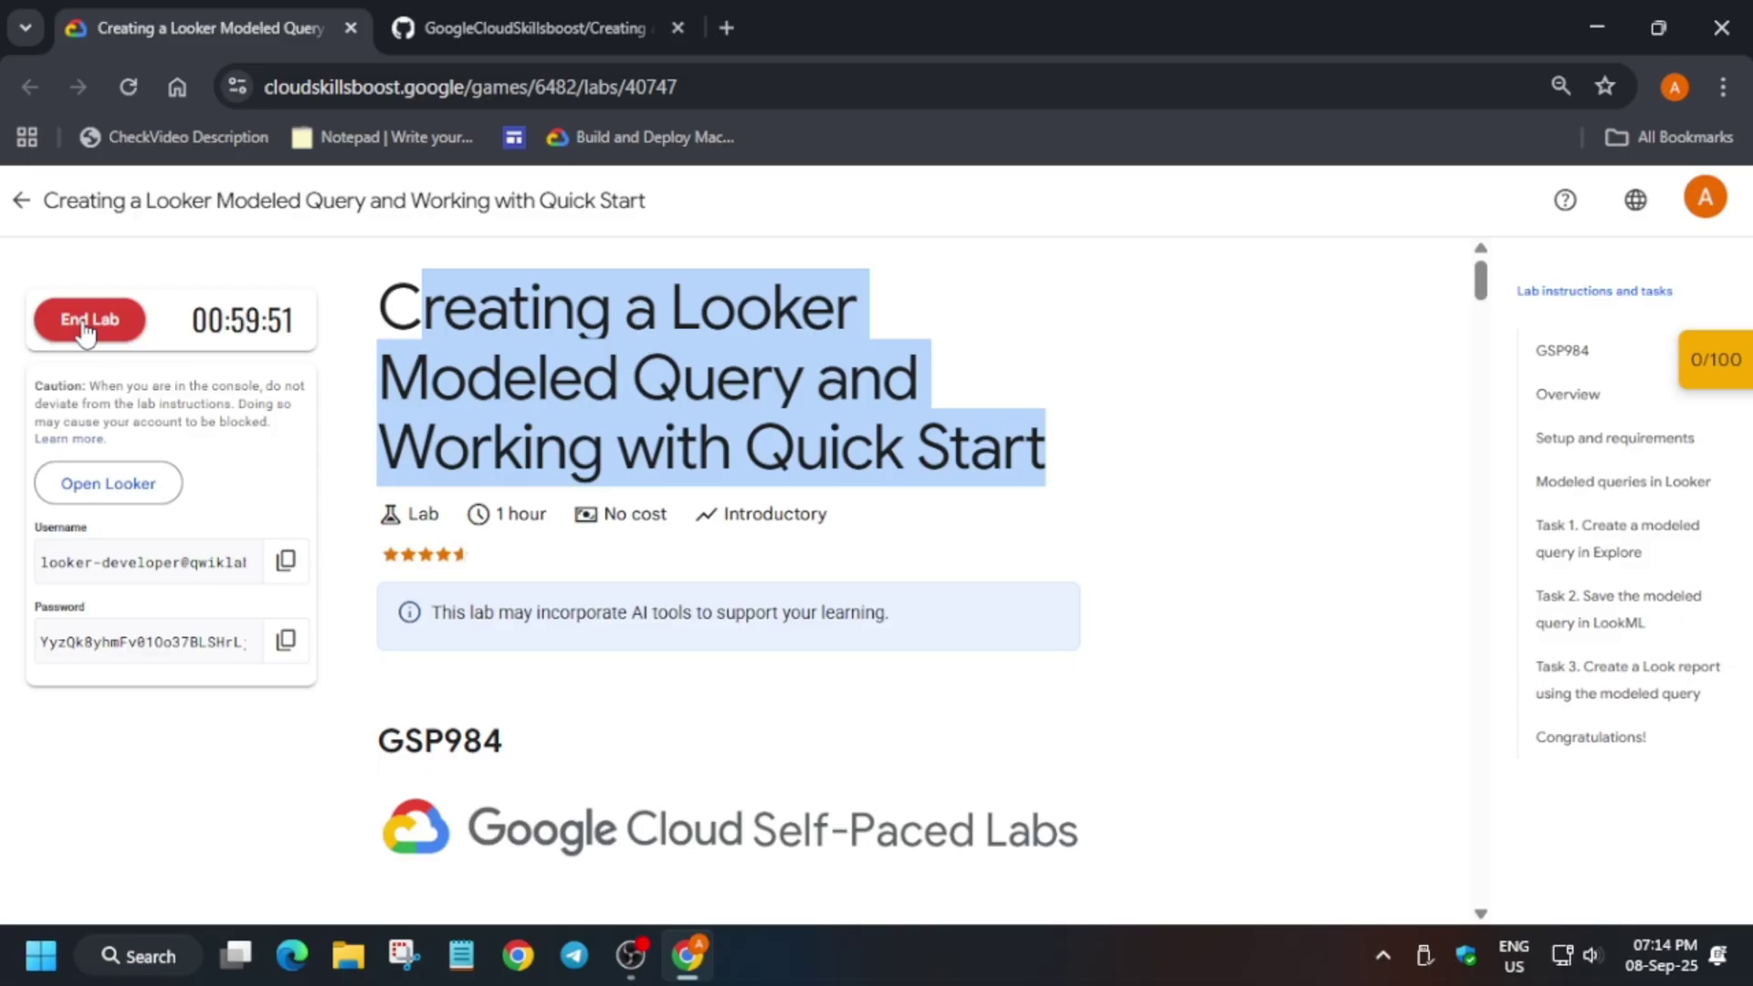
Step: Open the lab's Looker link in an incognito window and log in with the lab username and password
right_click(136, 499)
left_click(215, 609)
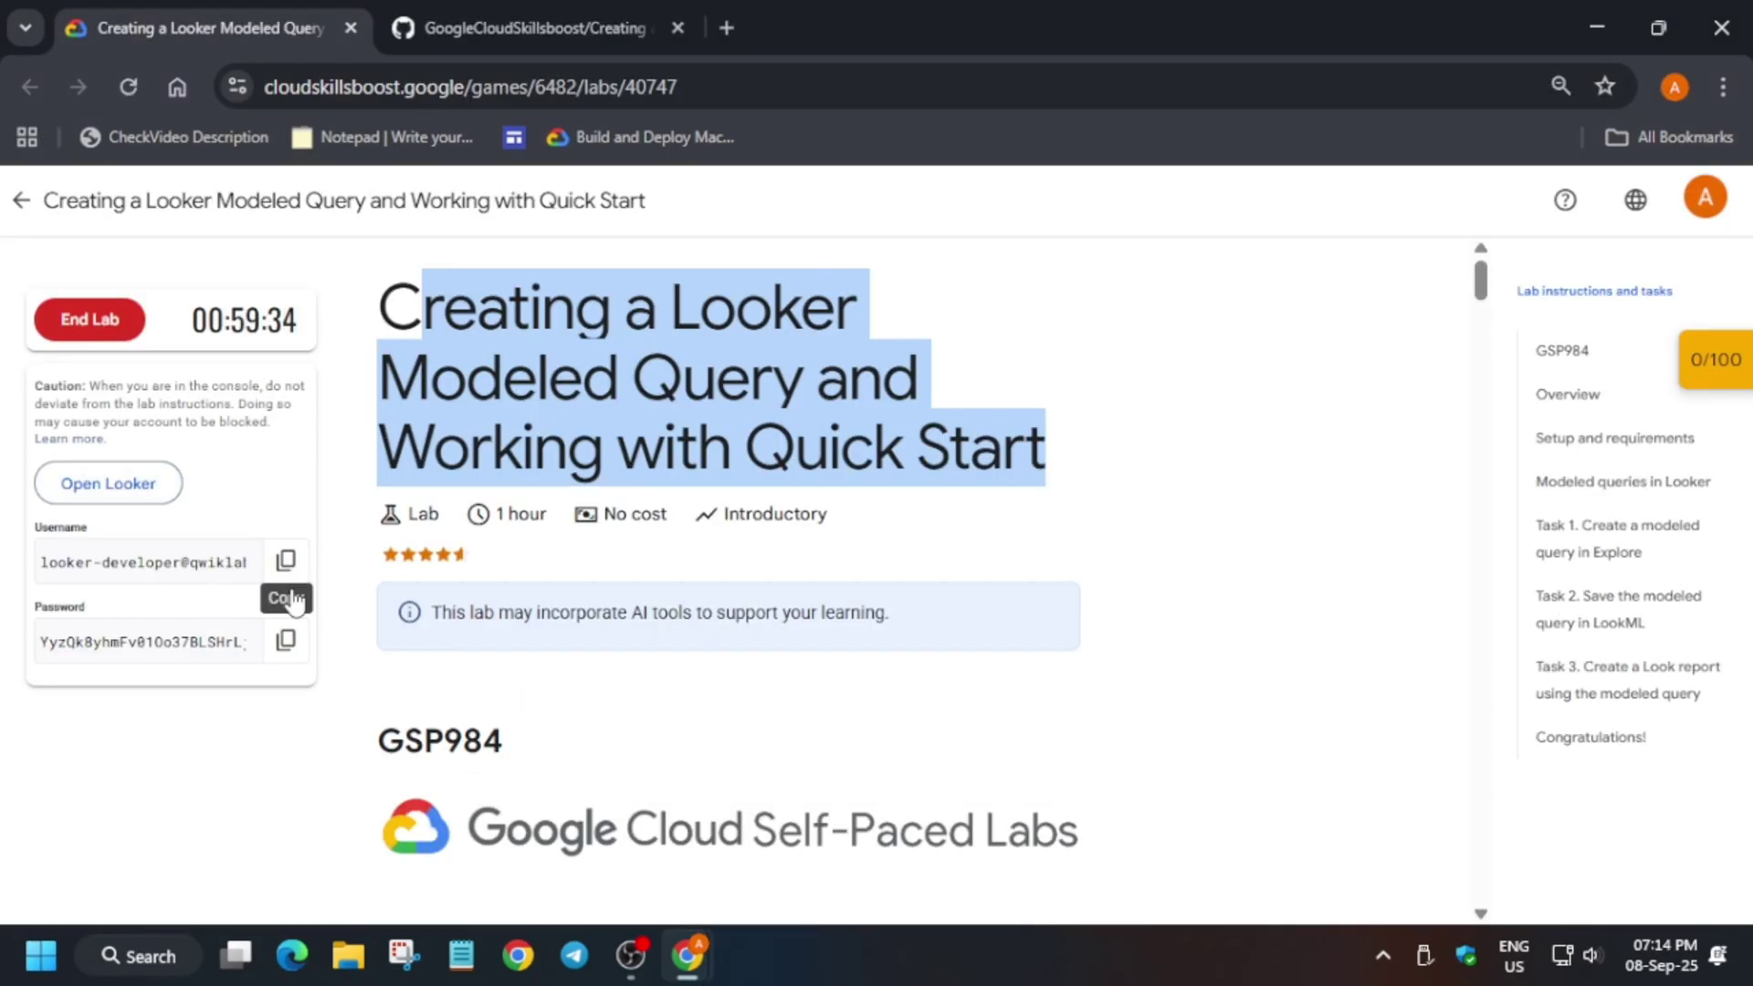
key("alt+Tab")
left_click(825, 700)
key("alt+Tab")
left_click(264, 638)
key("alt+Tab")
left_click(826, 779)
key("ctrl+v")
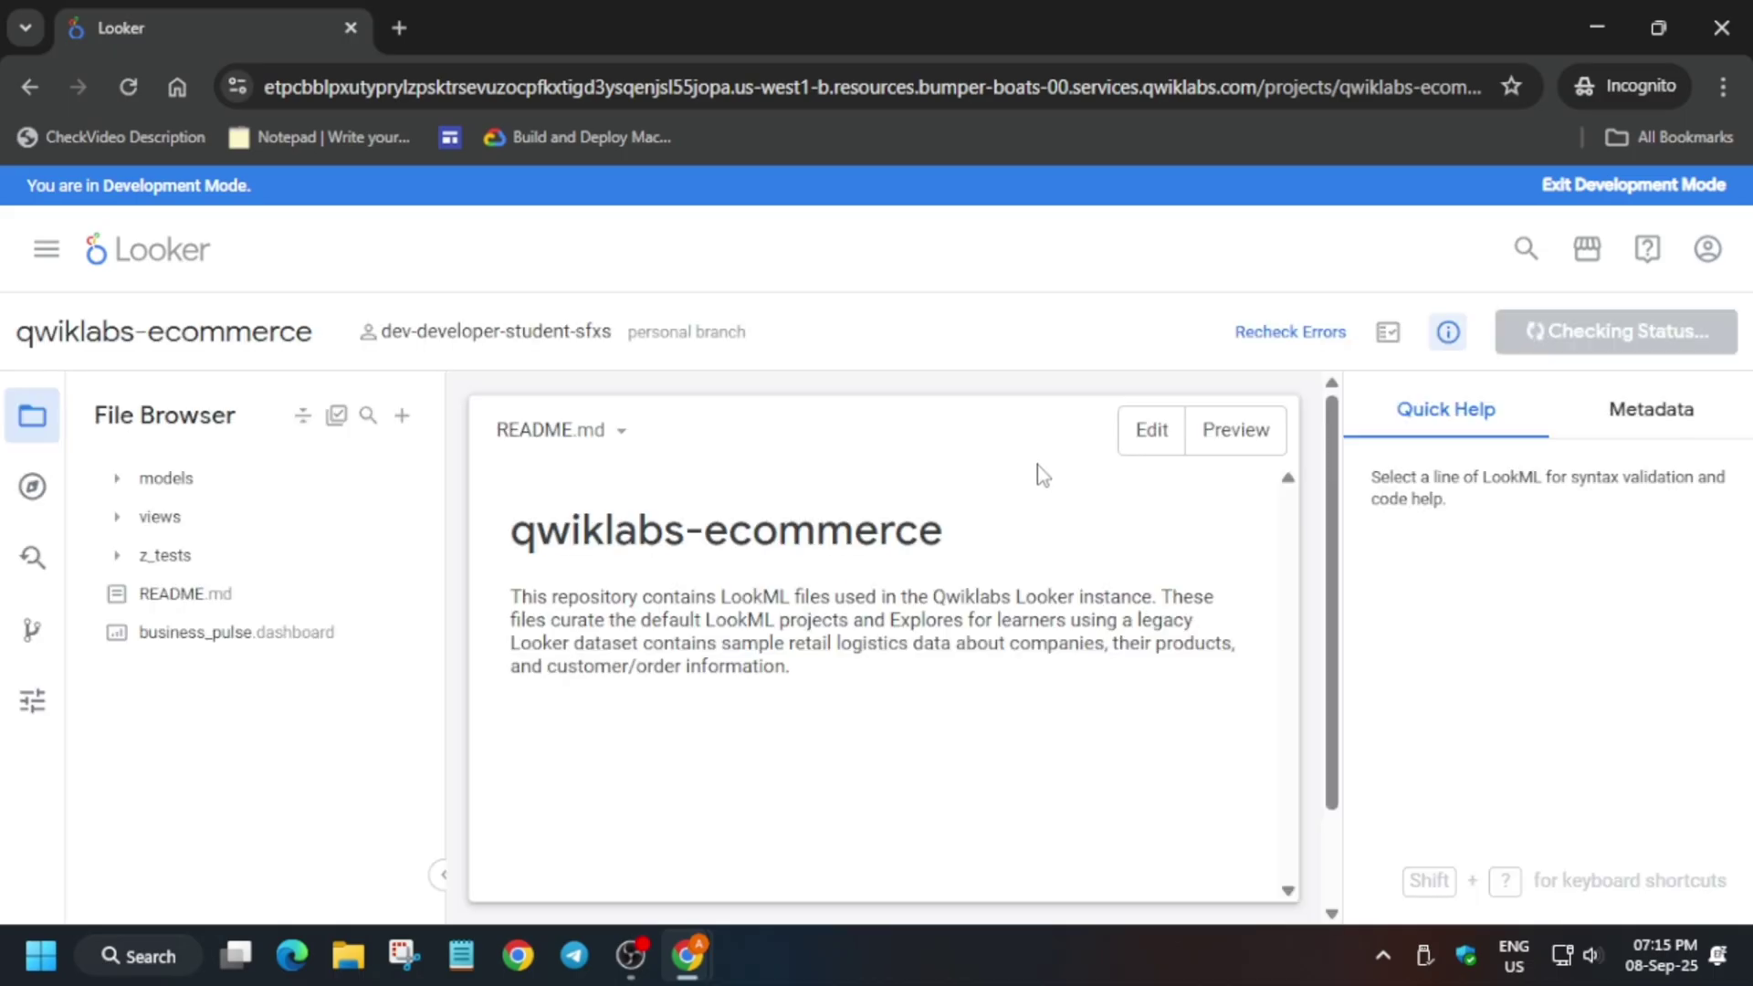
Step: Open models/training_ecommerce.model, then scroll the GitHub lab.md guide to the replacement LookML
left_click(142, 478)
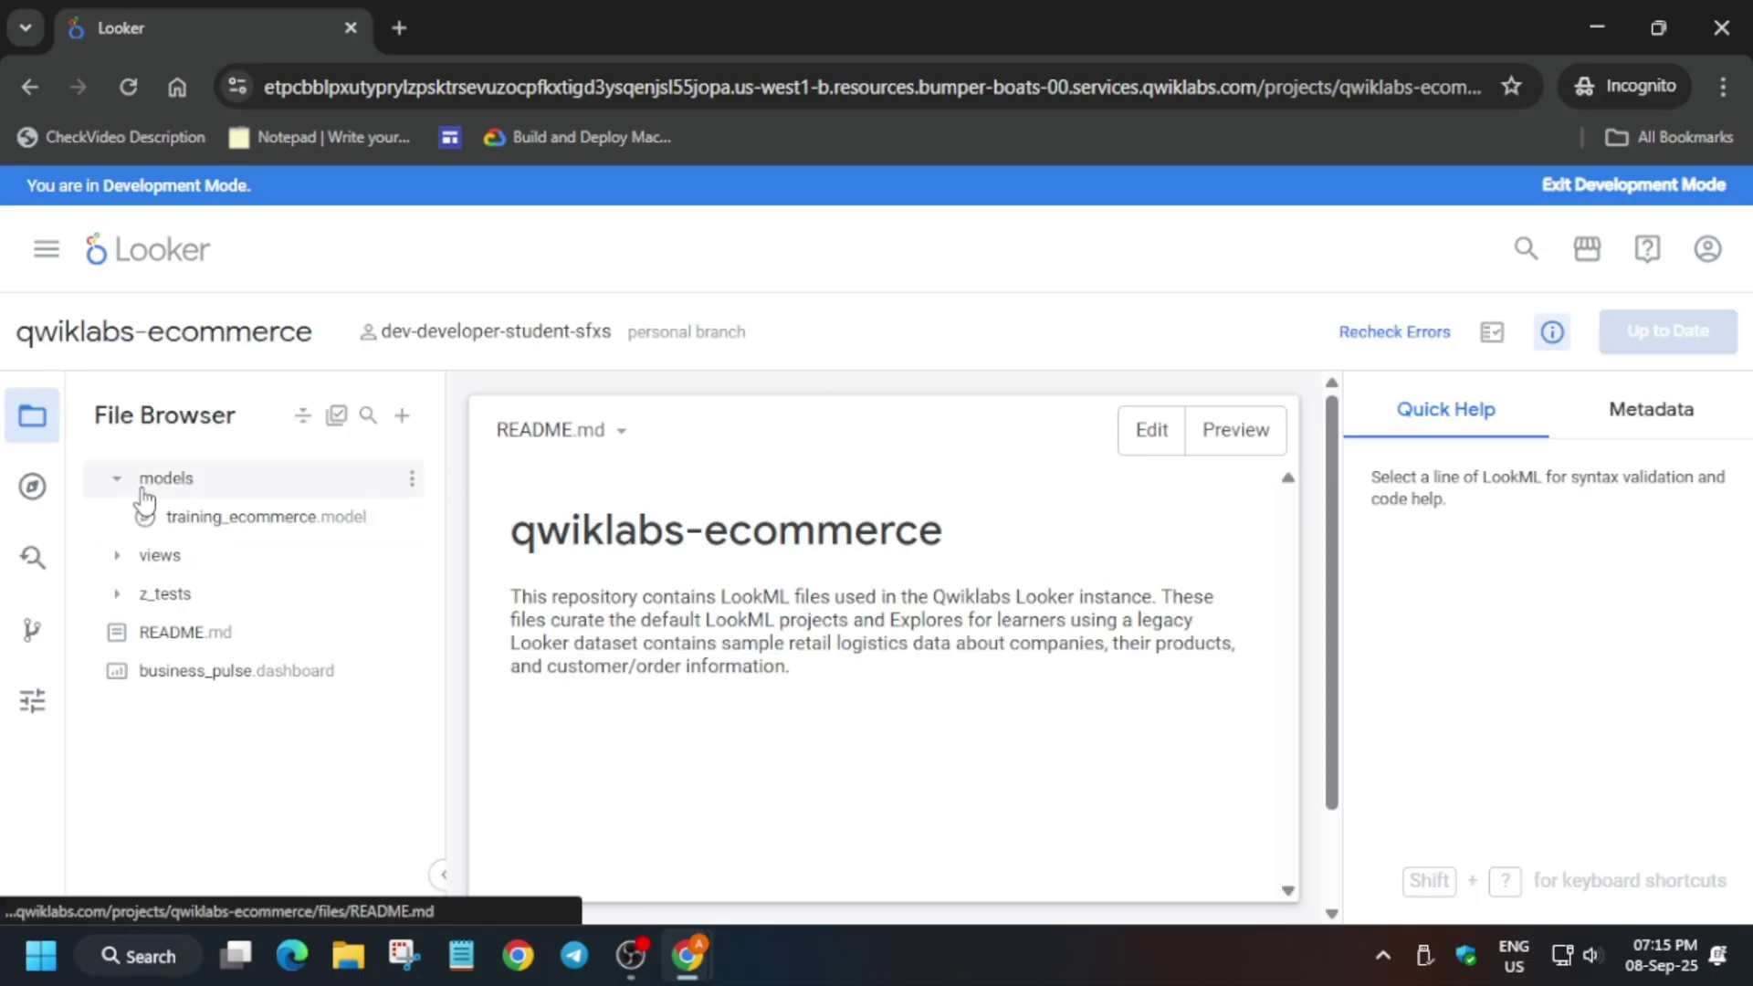
left_click(199, 532)
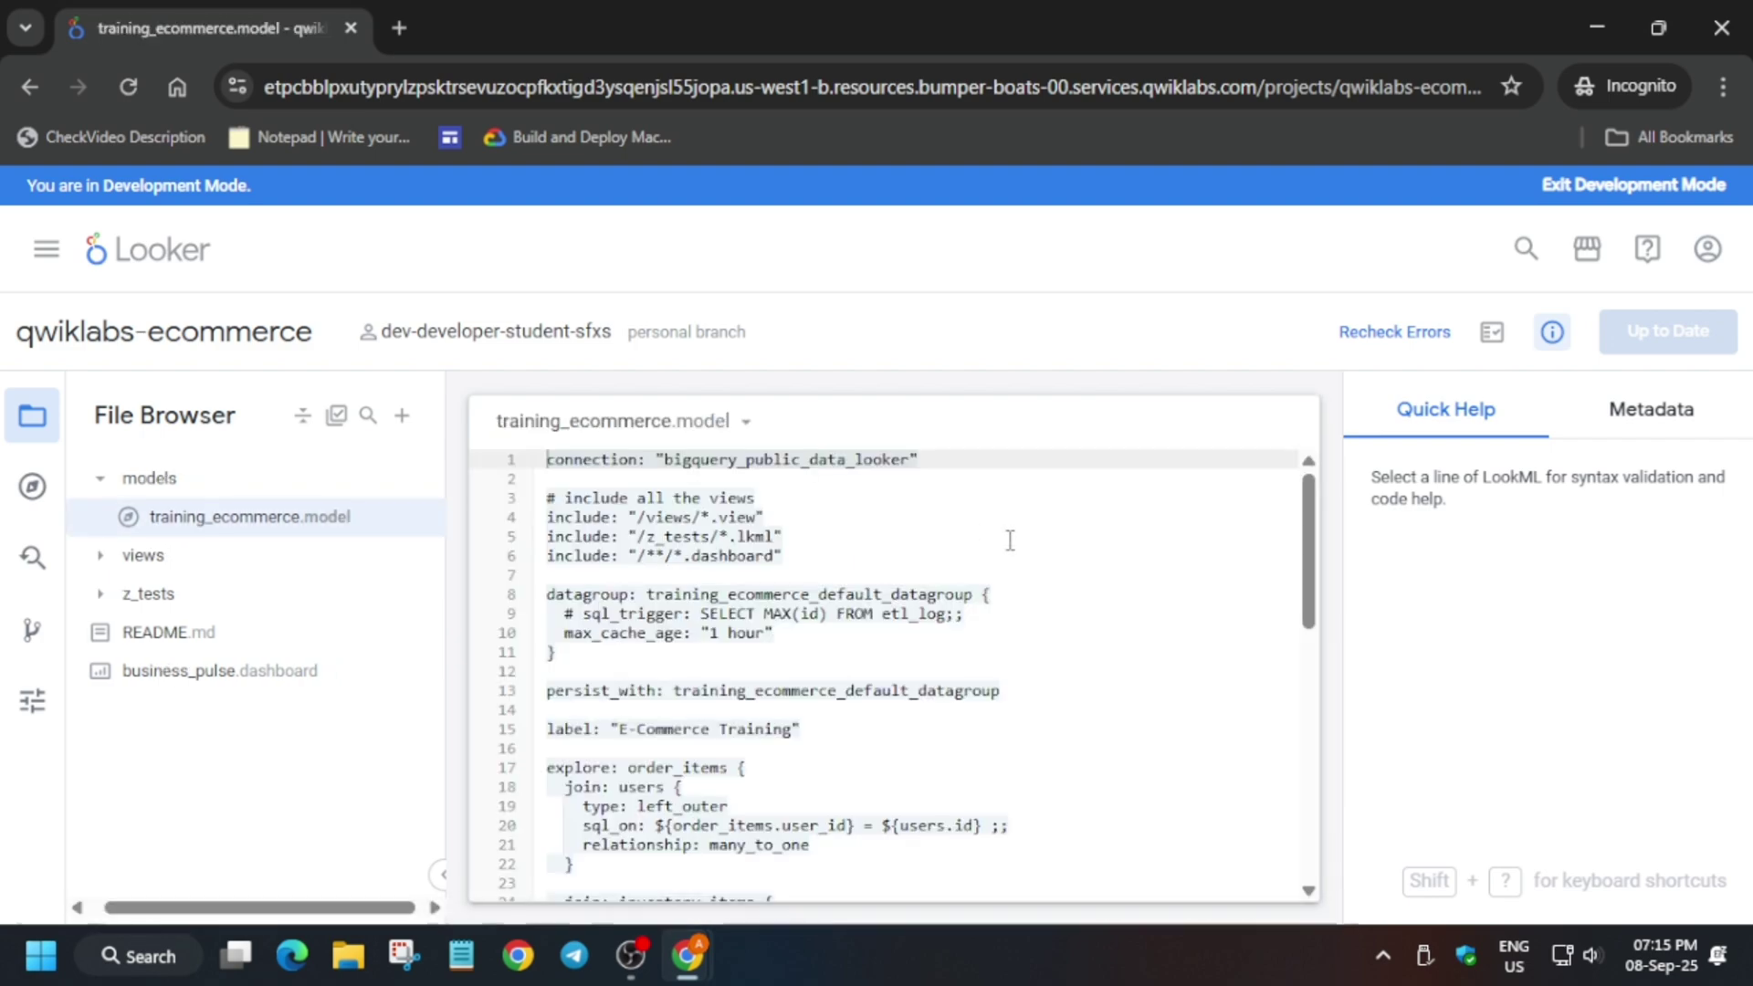
key("alt+Tab")
left_click(534, 28)
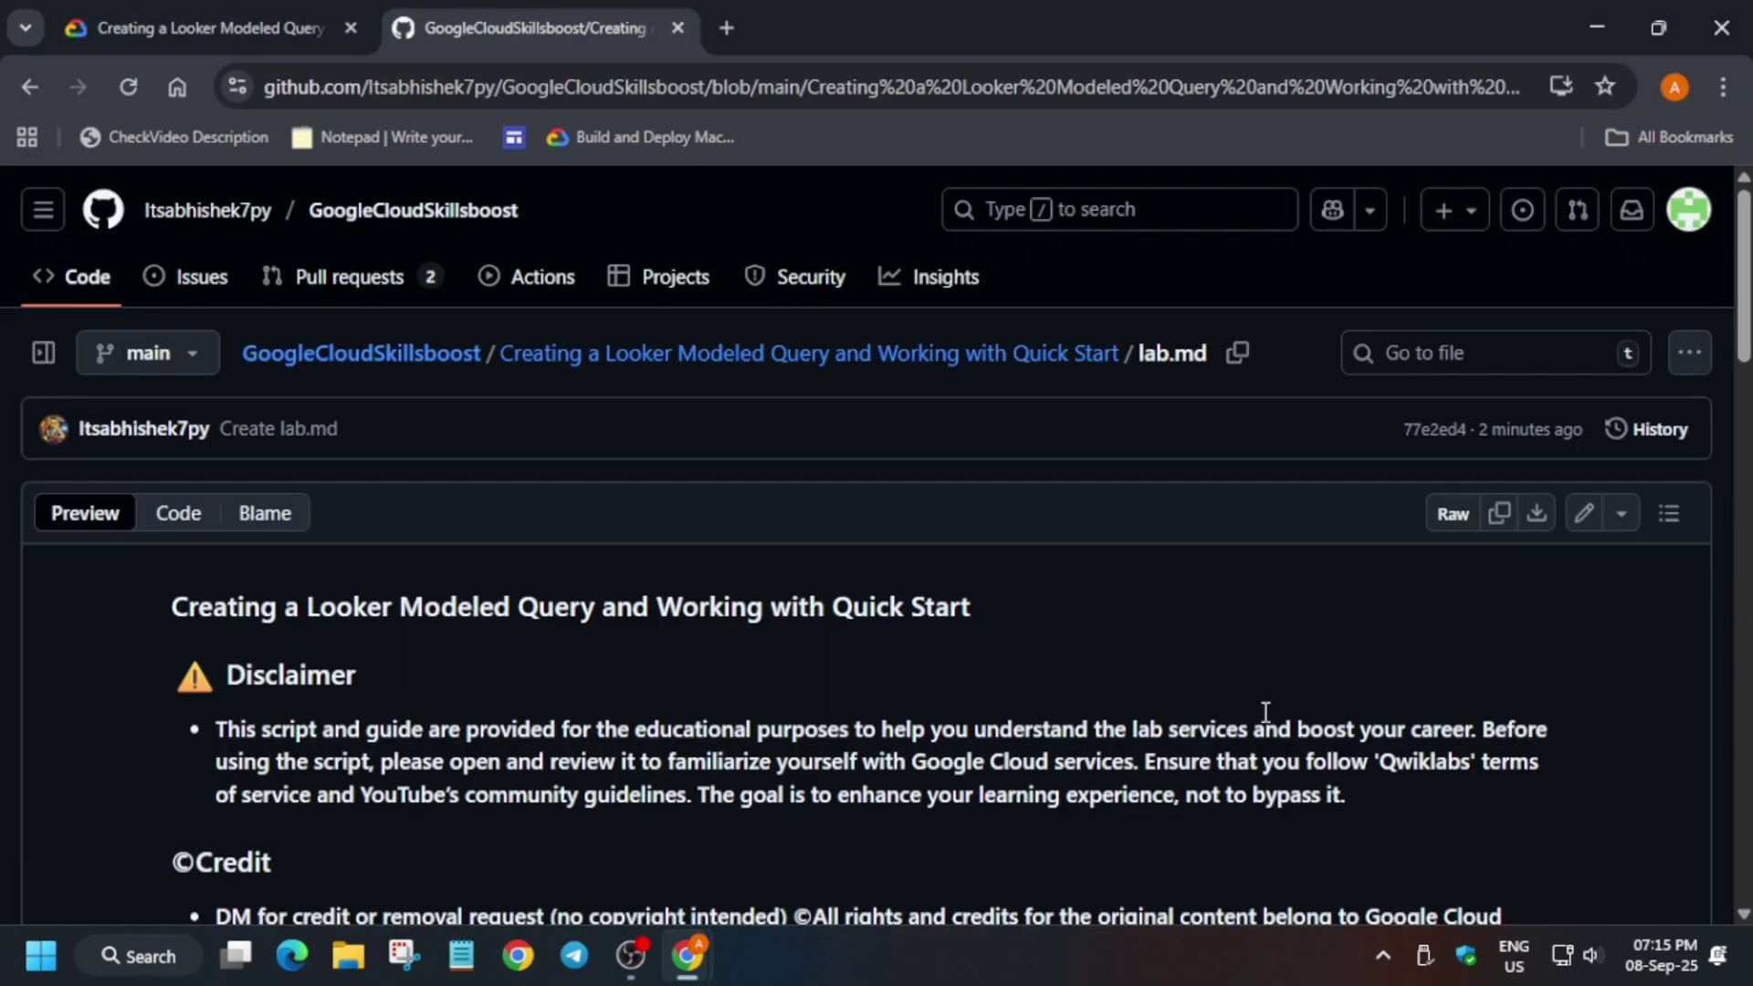
scroll(1393, 654, "down", 3)
scroll(1522, 753, "down", 20)
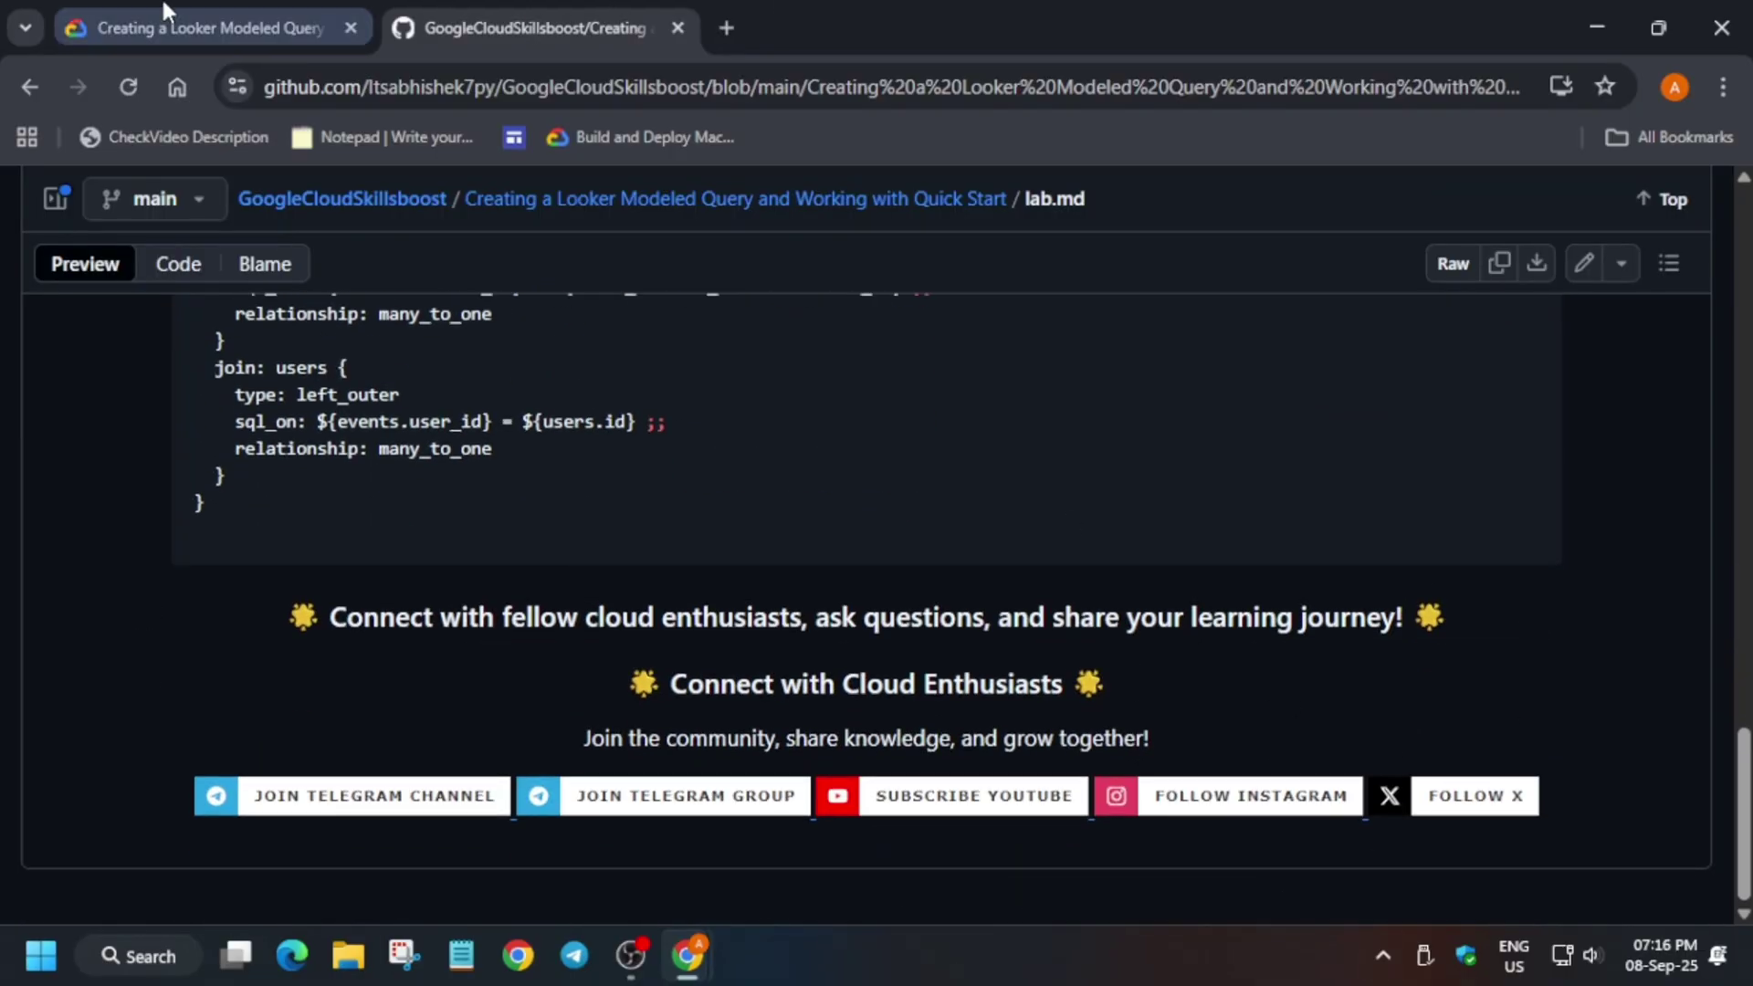
Step: Replace all of training_ecommerce.model's code with the lab's LookML and save the file
left_click(201, 27)
key("alt+Tab")
left_click(1107, 624)
key("ctrl+a")
key("ctrl+v")
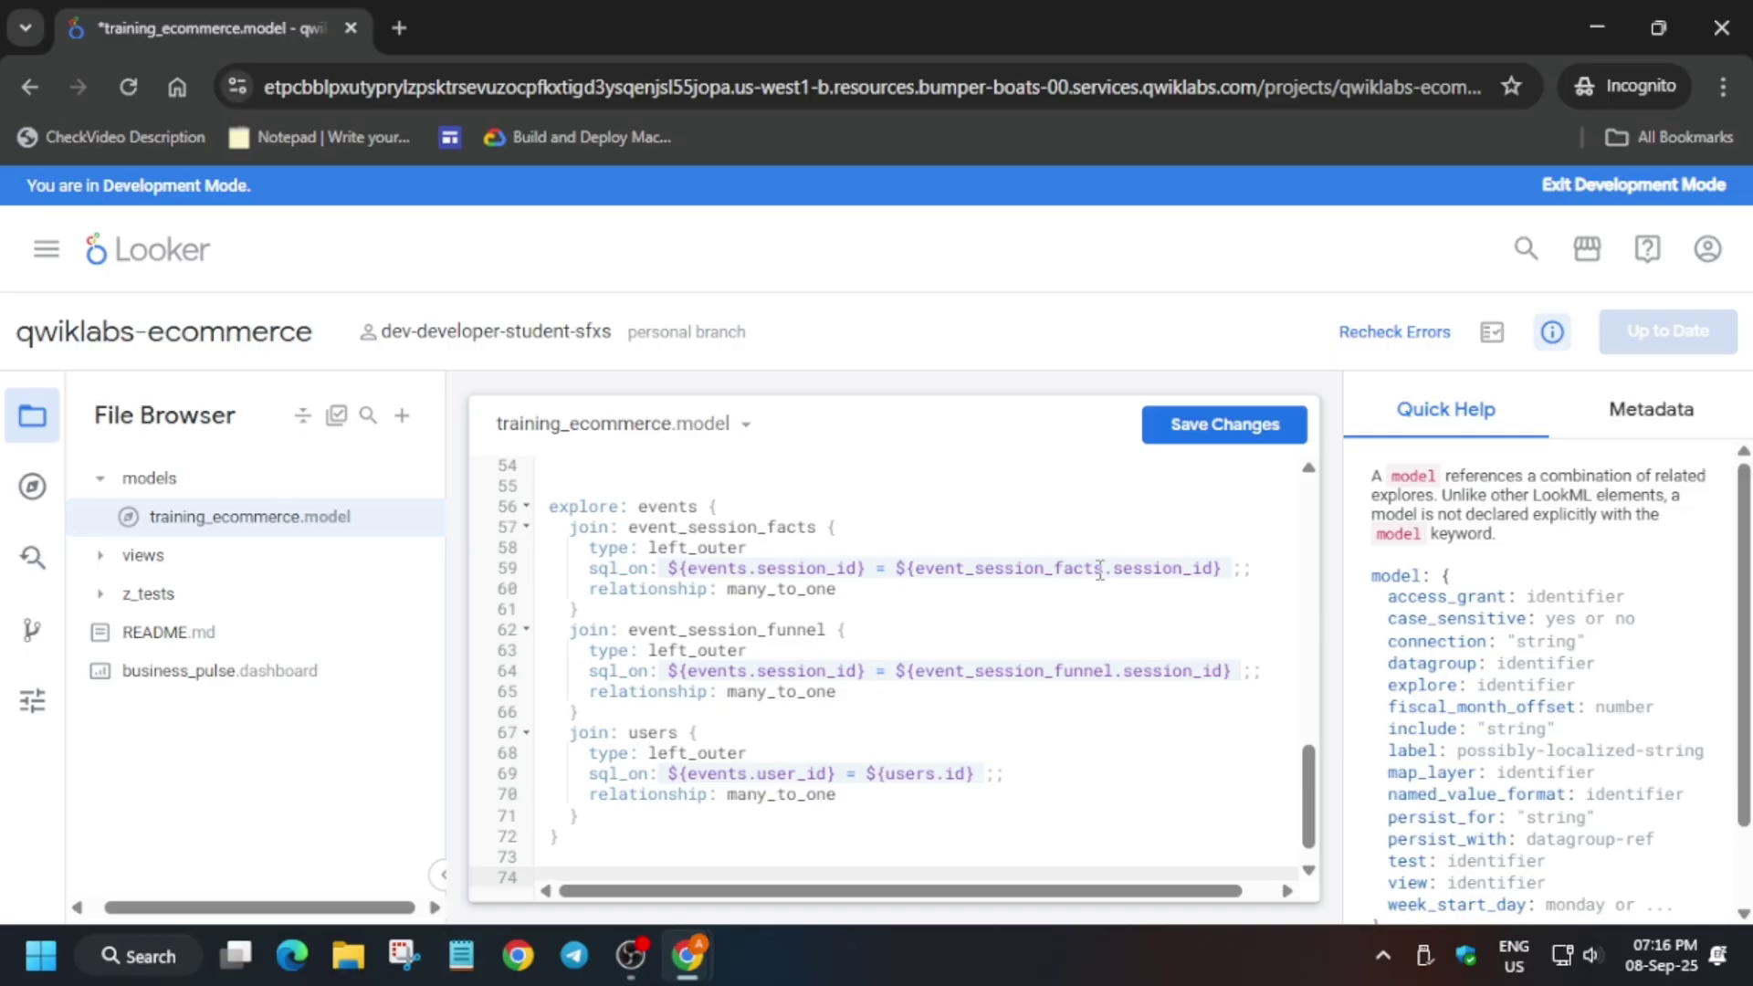
left_click(1244, 436)
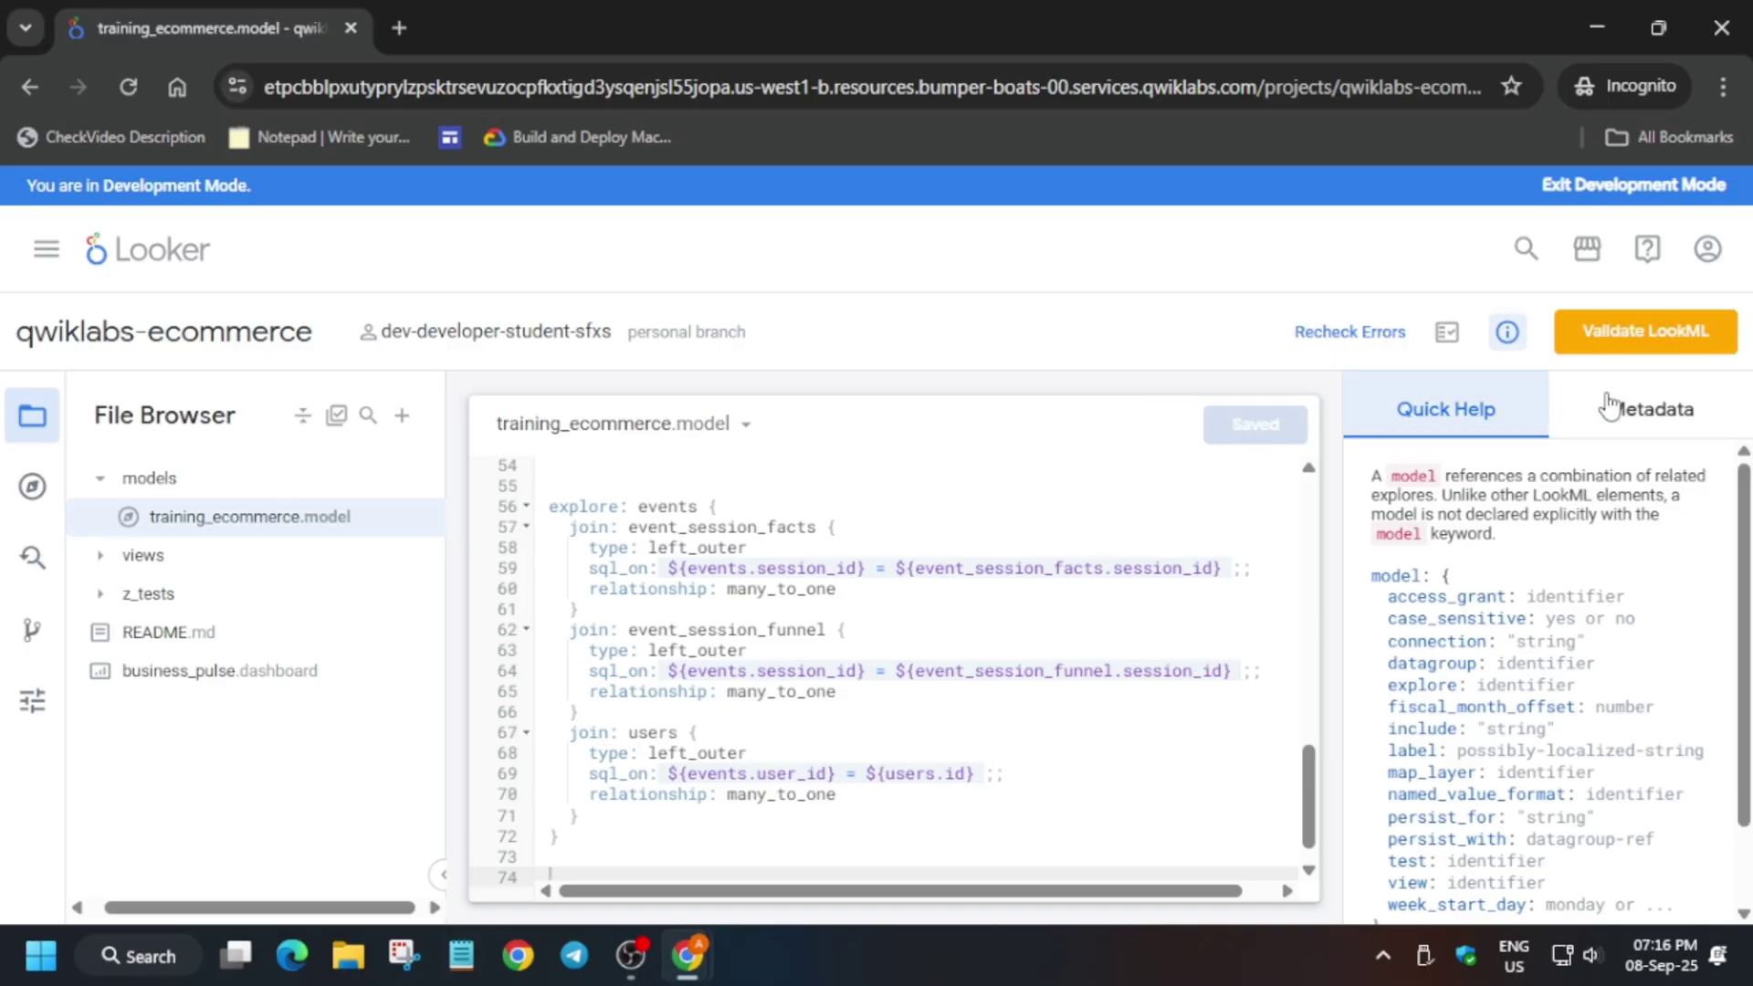
Step: Validate the LookML, then commit and push with the message 'subscribe to dr'
left_click(1713, 331)
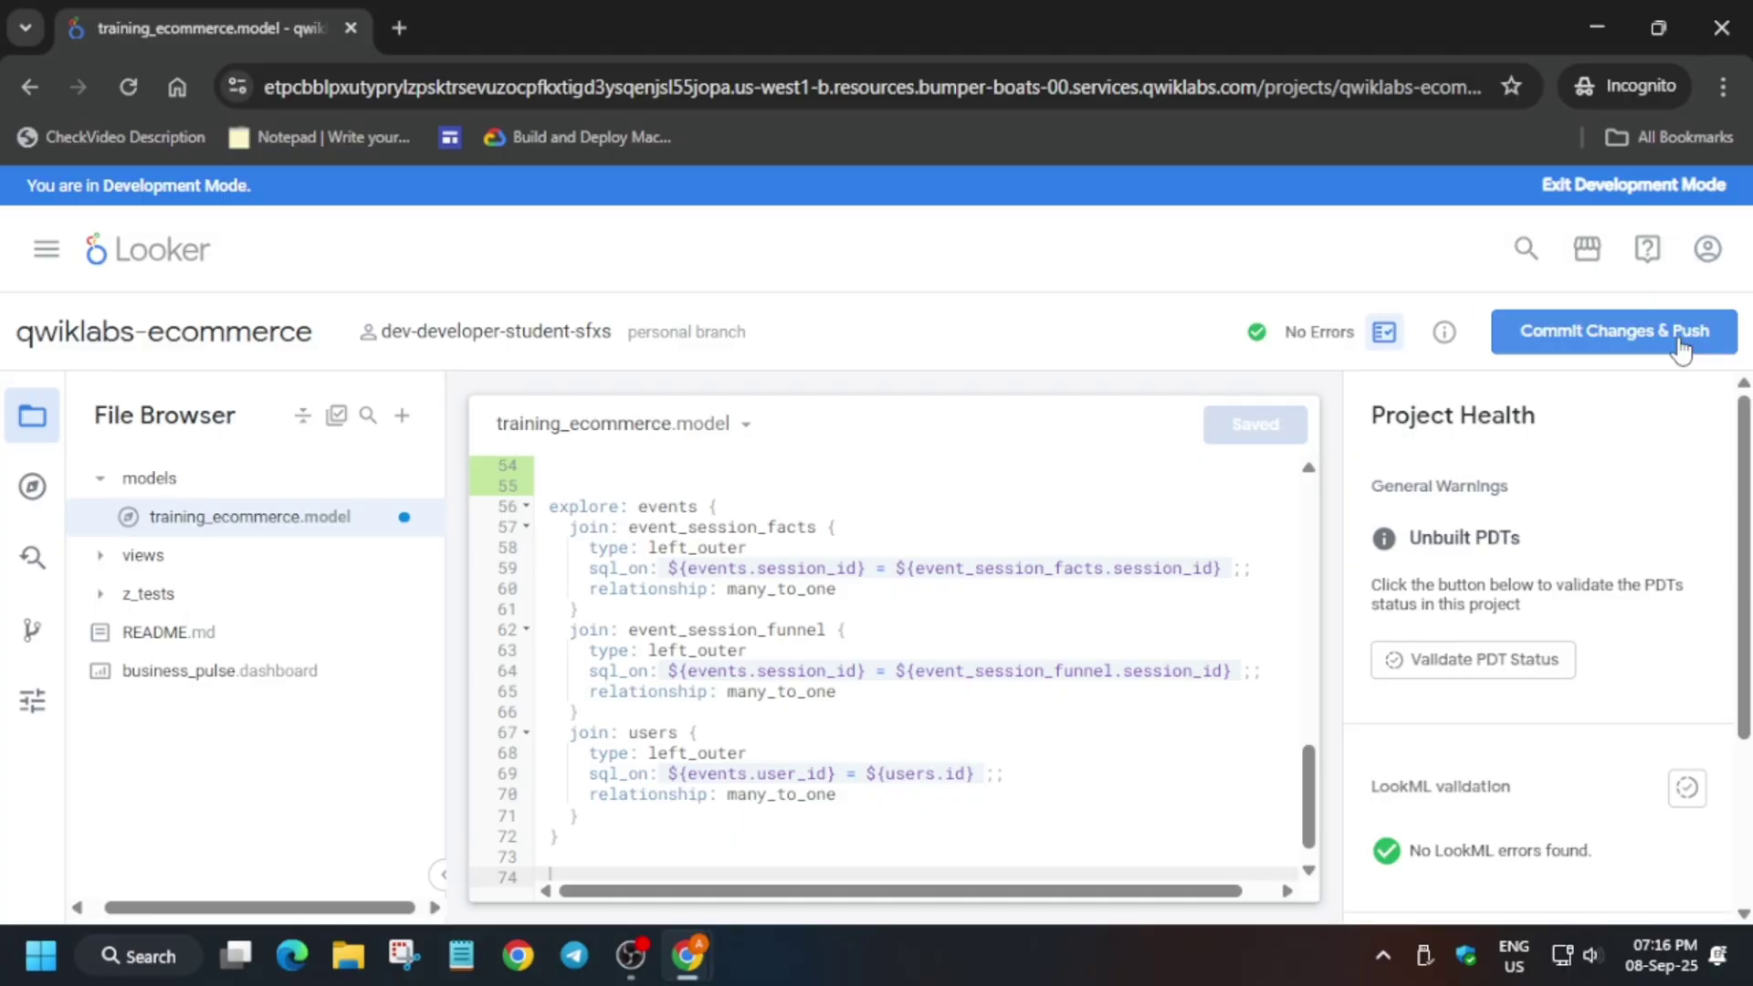
left_click(1675, 350)
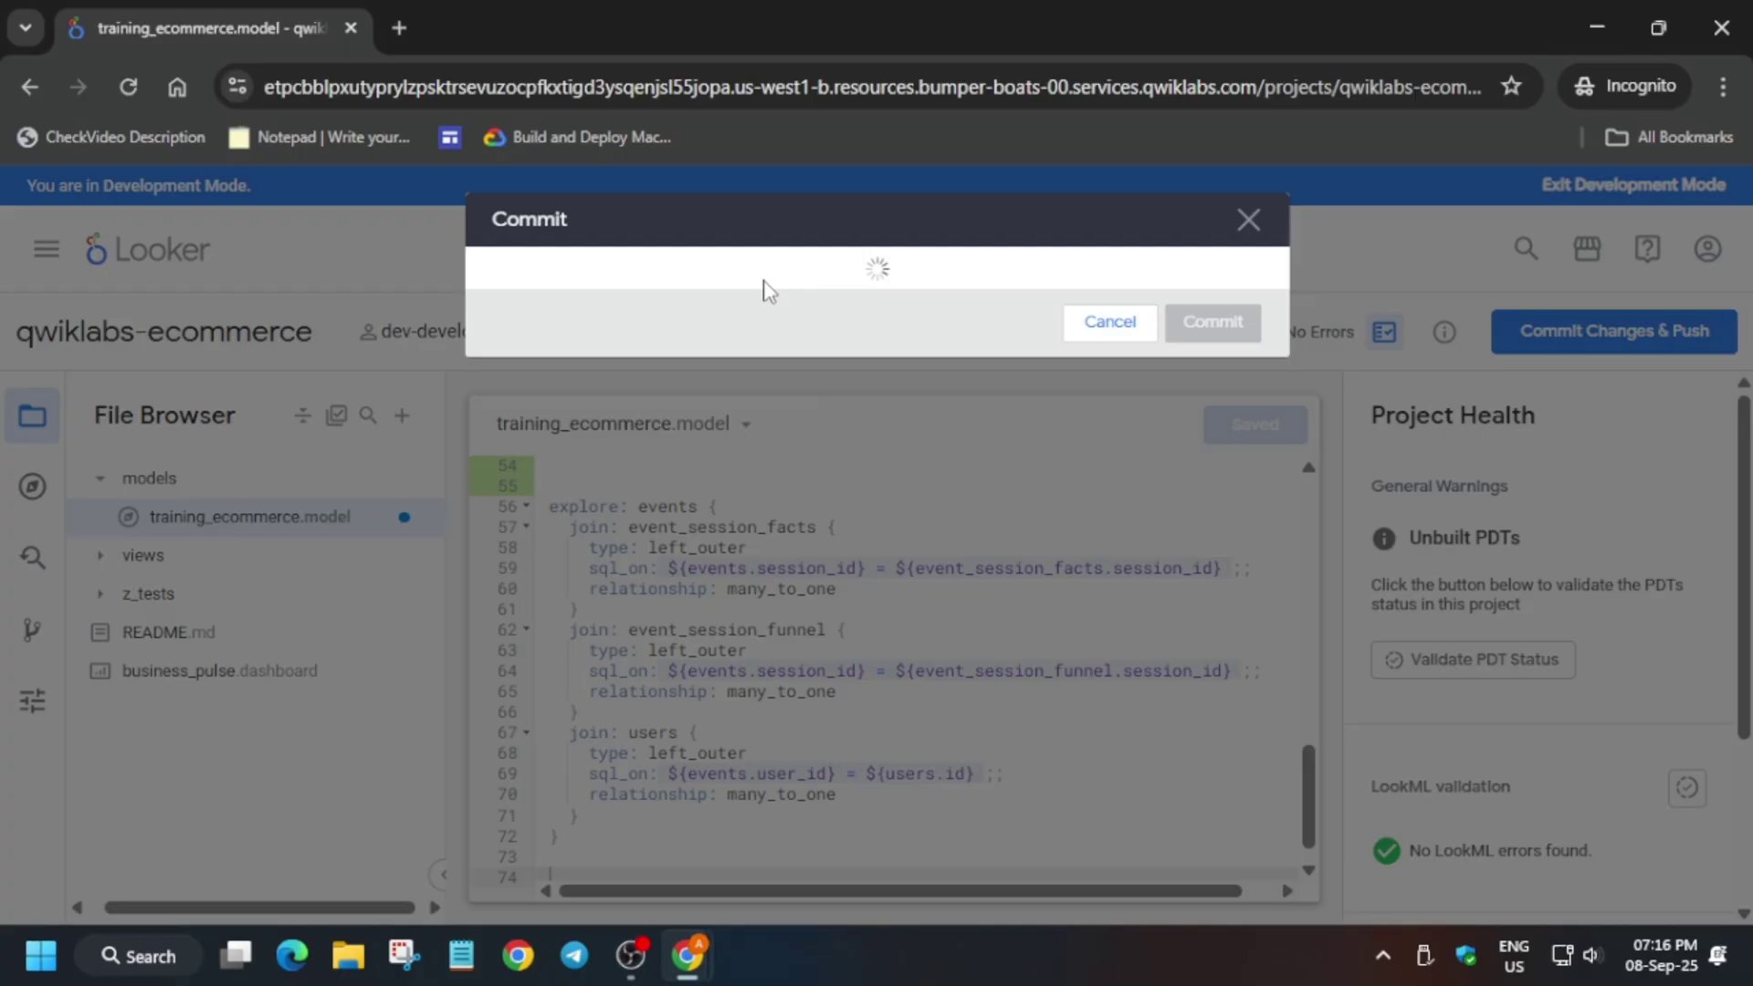
type("sub")
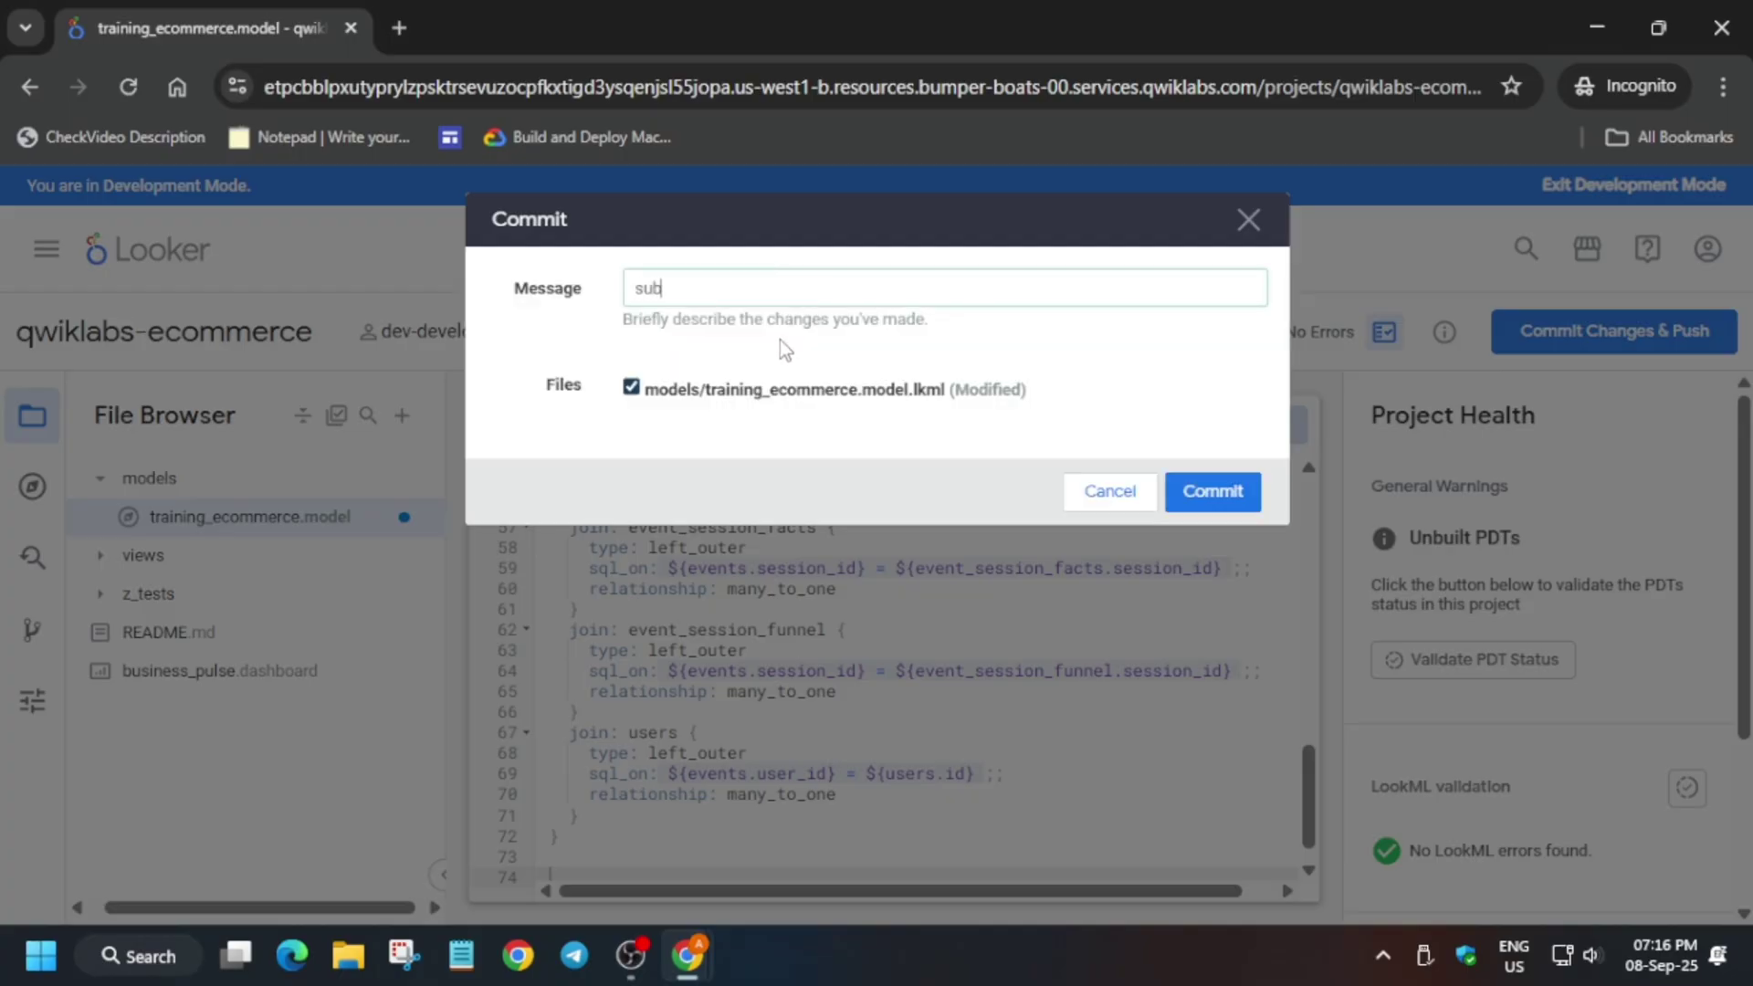
type("scribe to dr abhishek")
left_click(1228, 500)
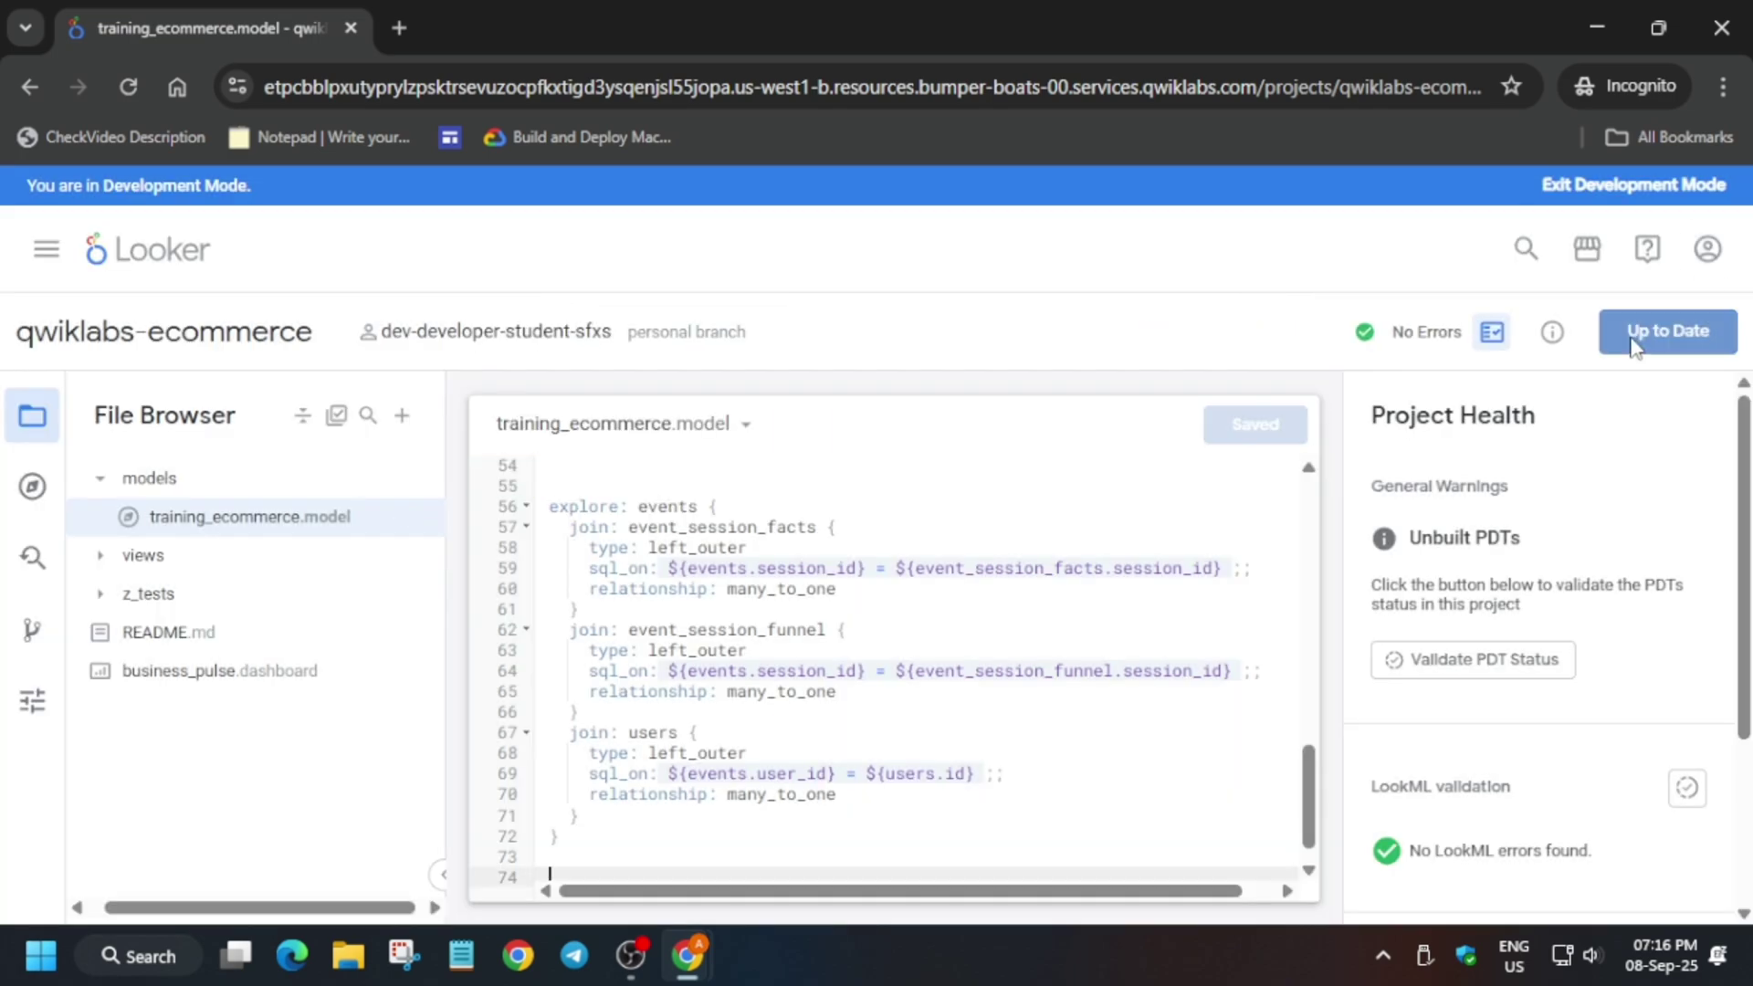
Step: Open Looker home in a new tab and launch the E-Commerce Training Order Items explore
right_click(162, 265)
left_click(199, 267)
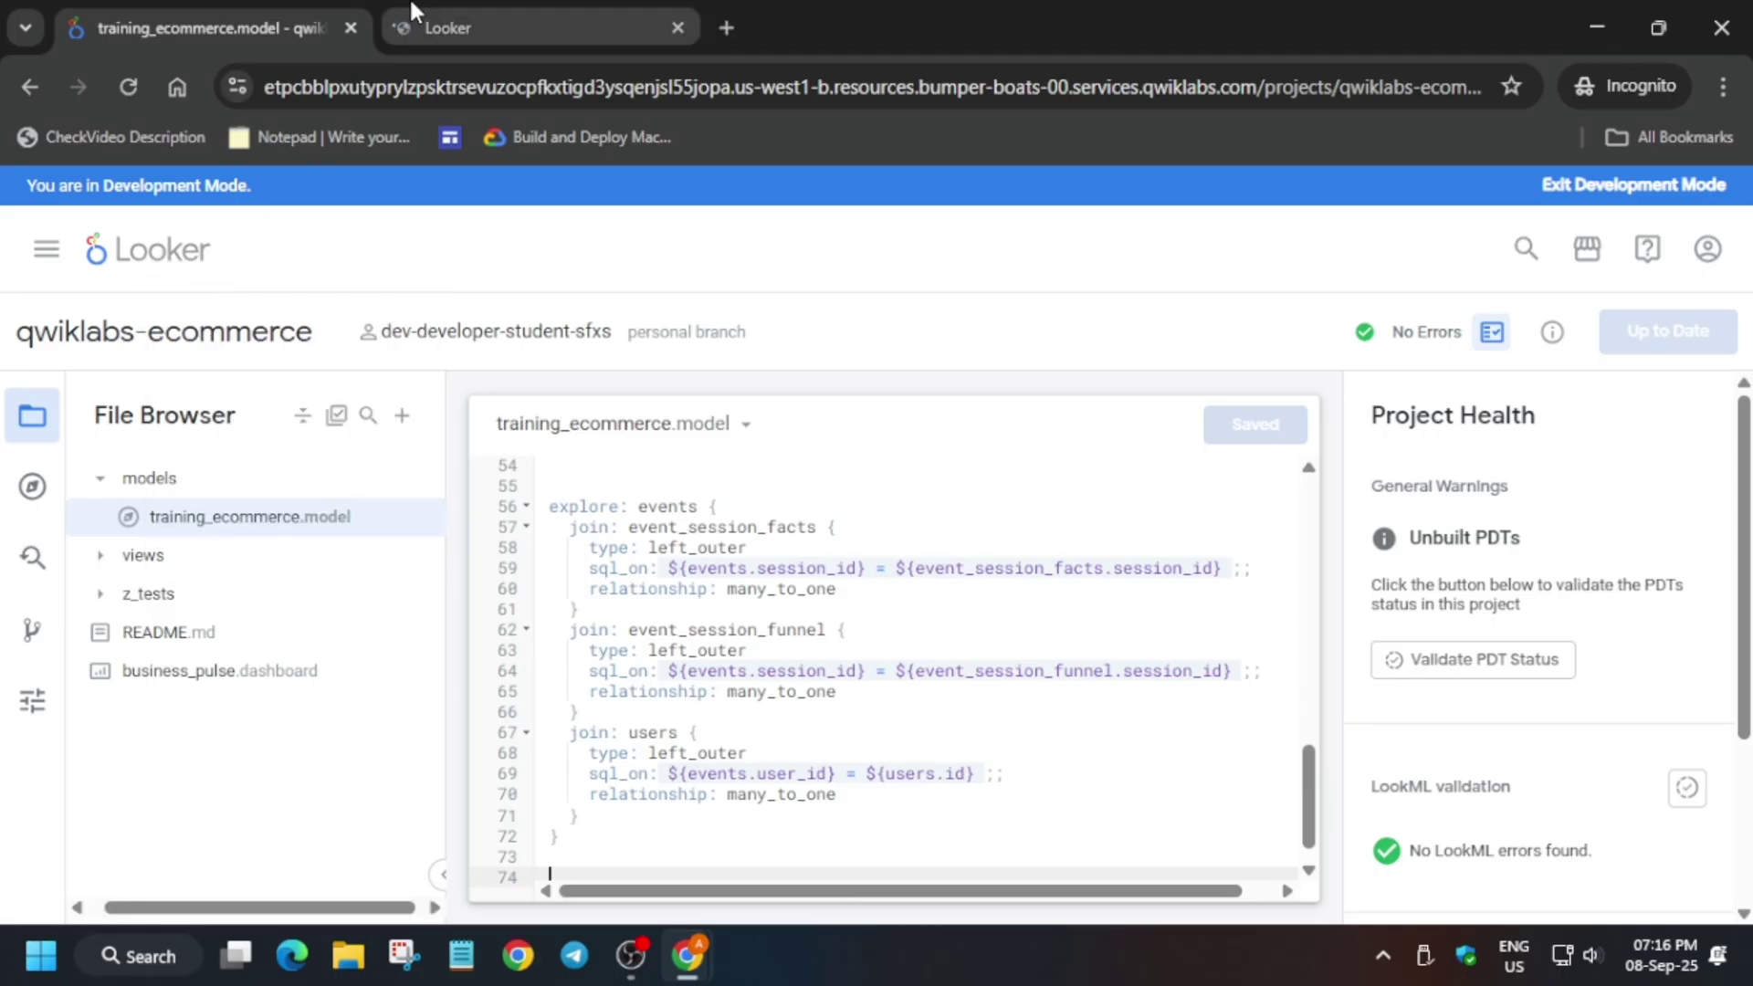
left_click(456, 20)
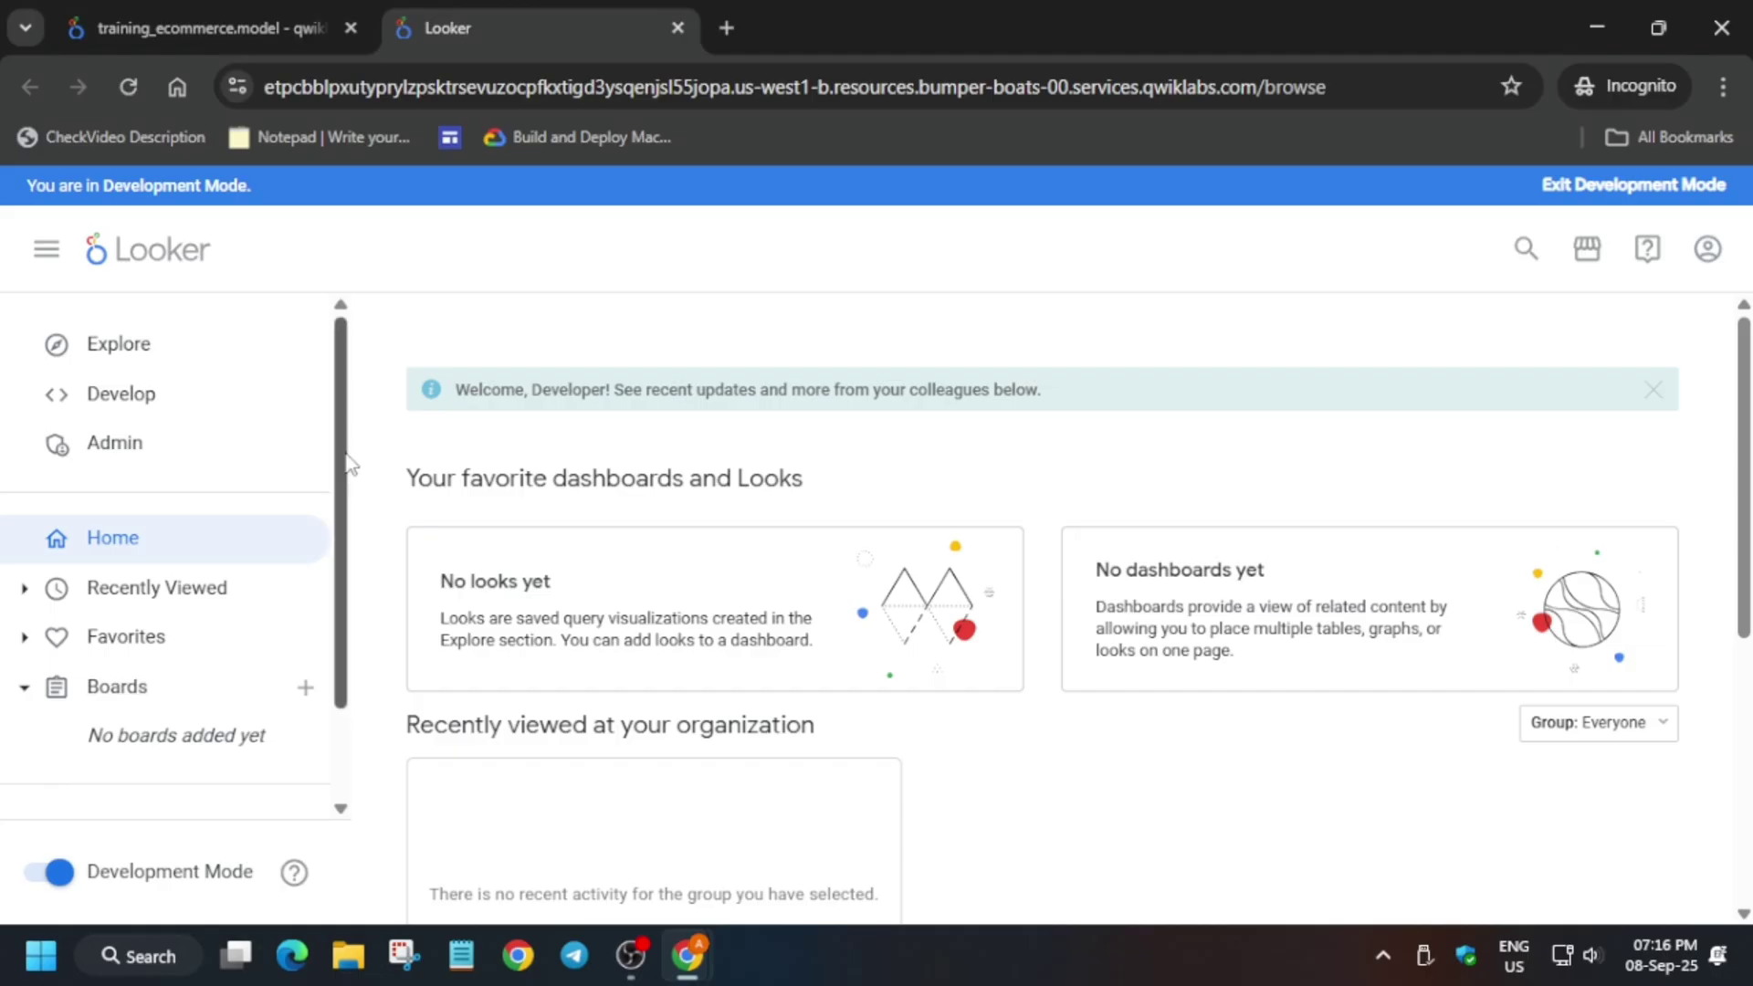
left_click(106, 362)
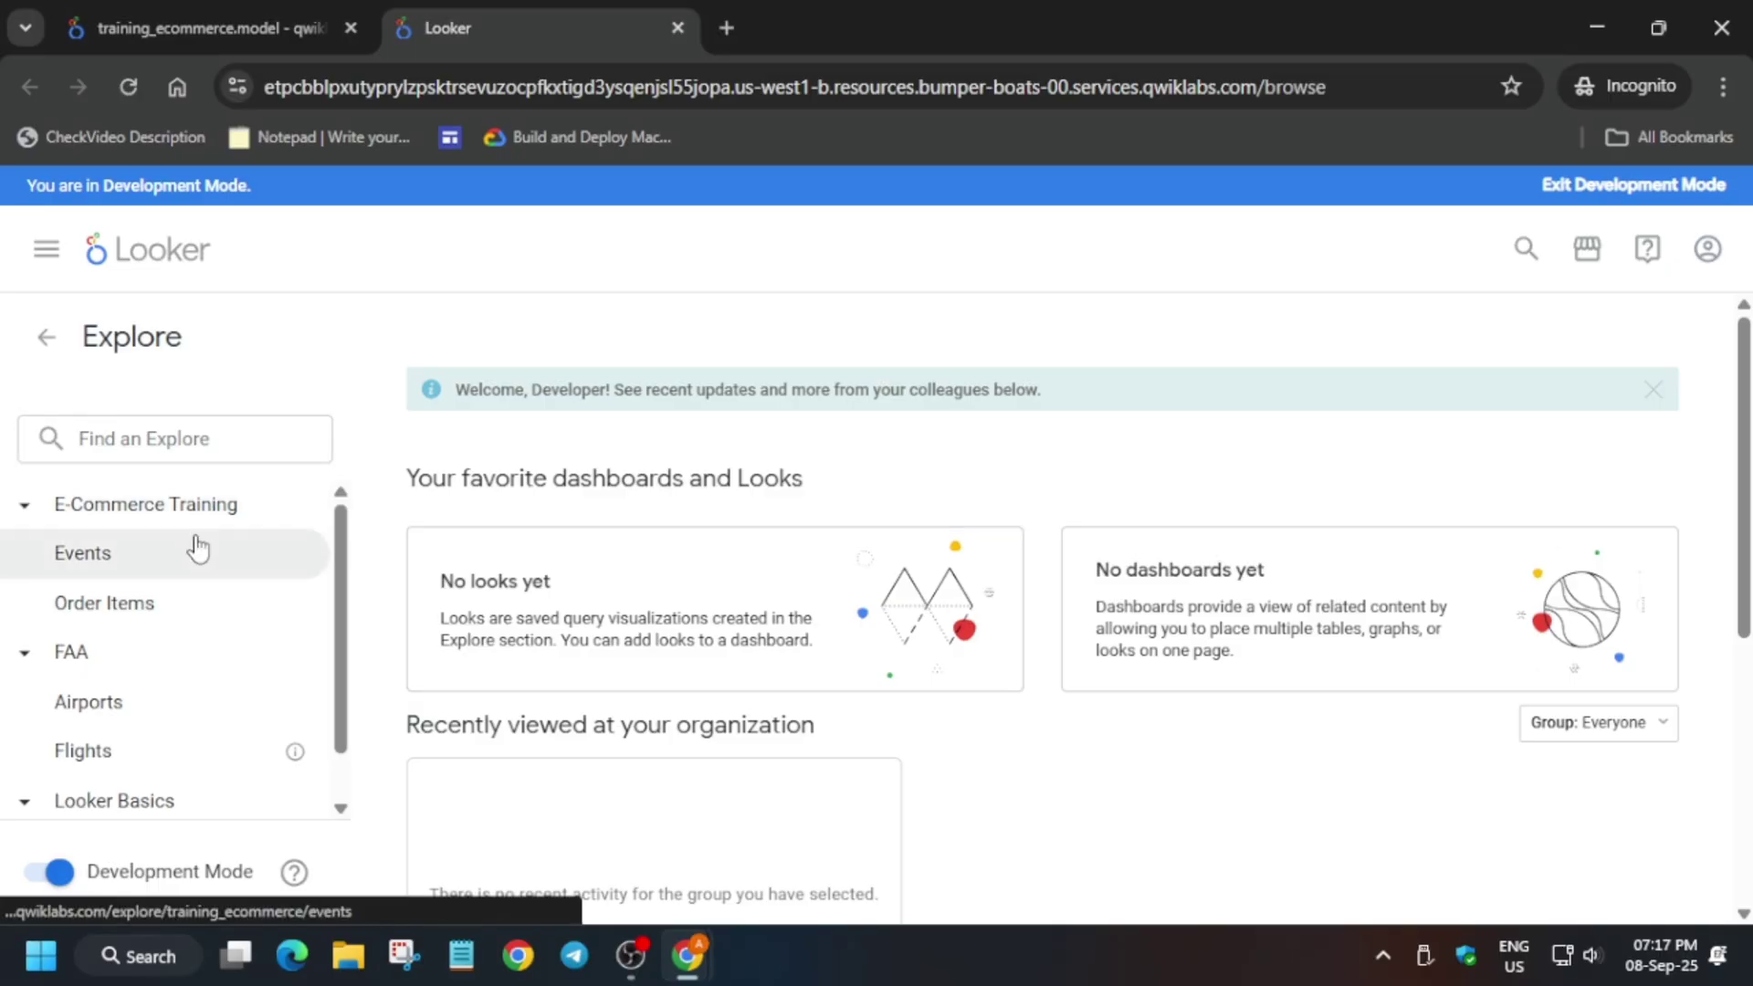
left_click(157, 600)
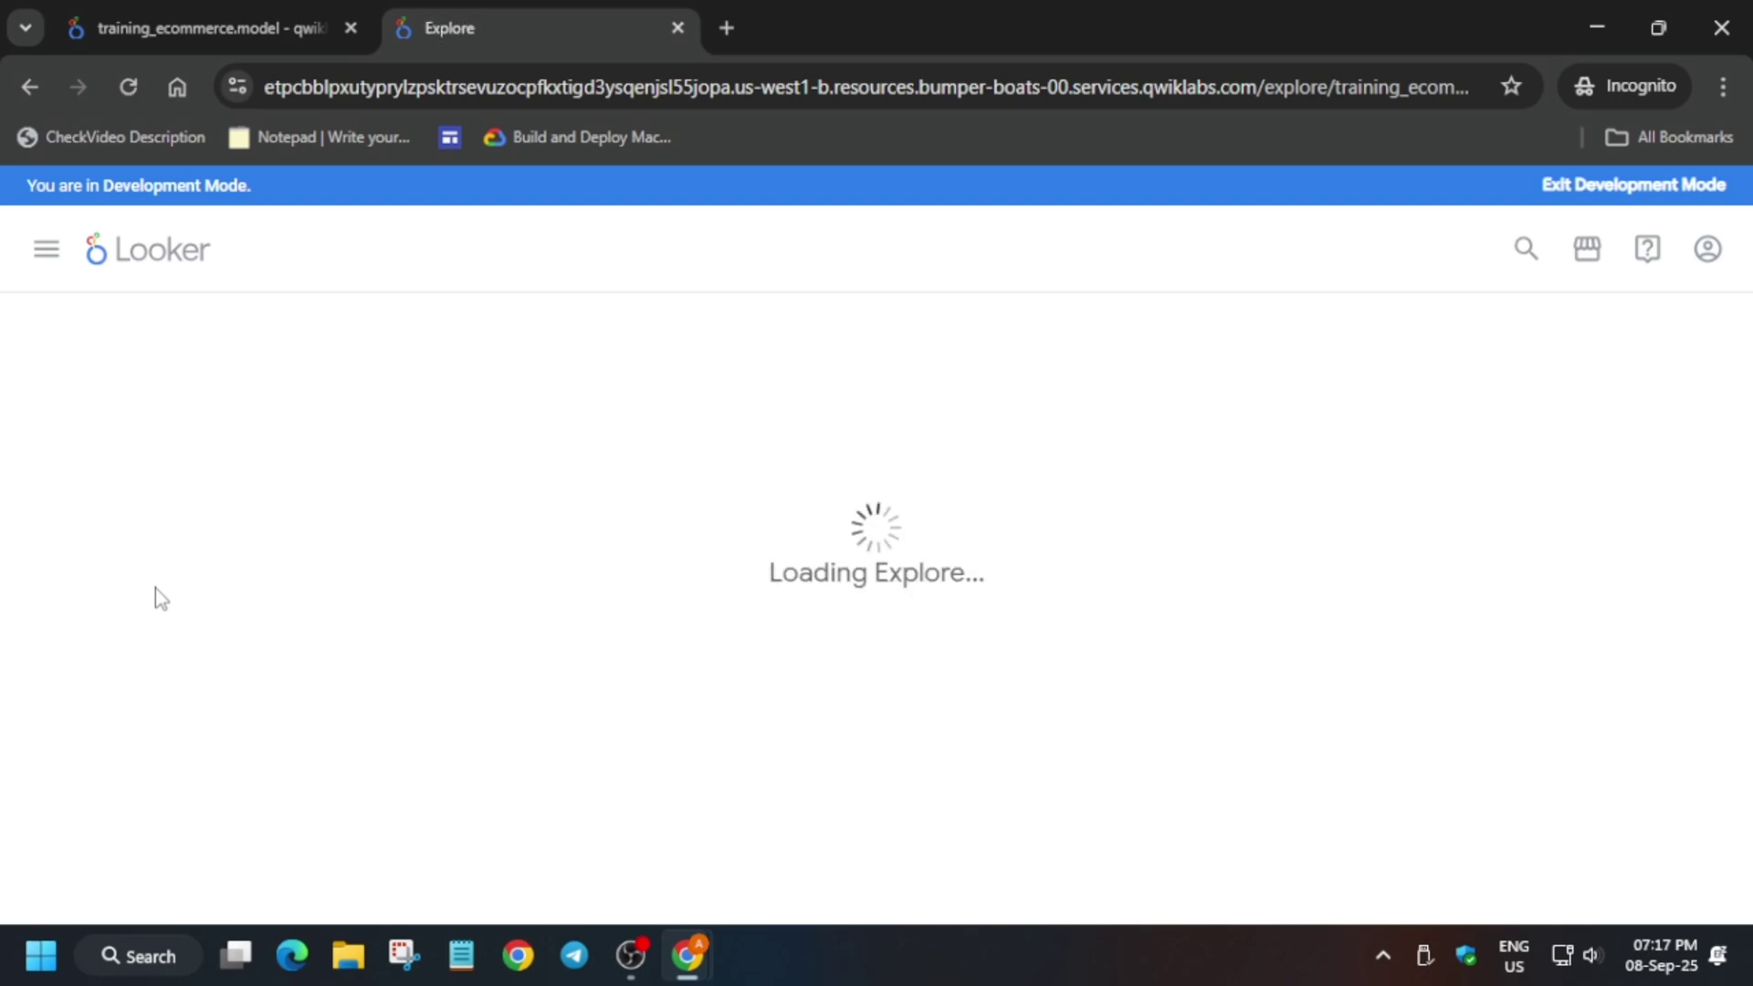
Step: Run the Order Items quick-start analysis and scroll down to the data results
left_click(599, 650)
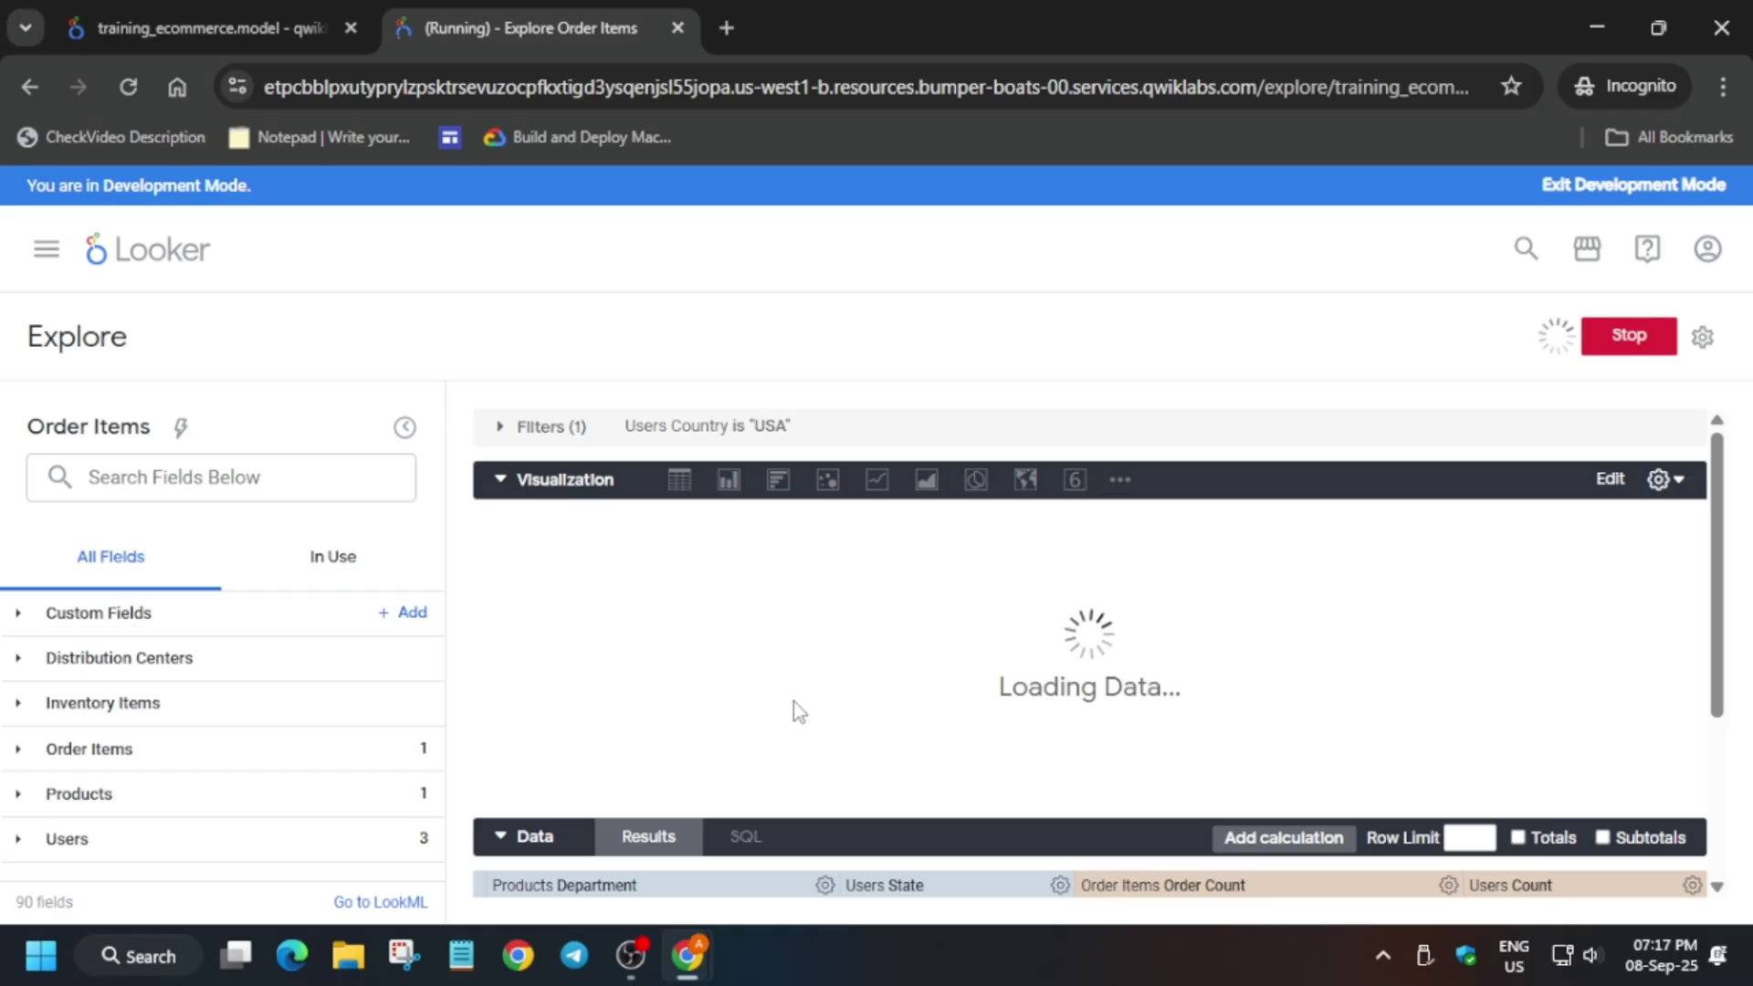
scroll(792, 702, "down", 3)
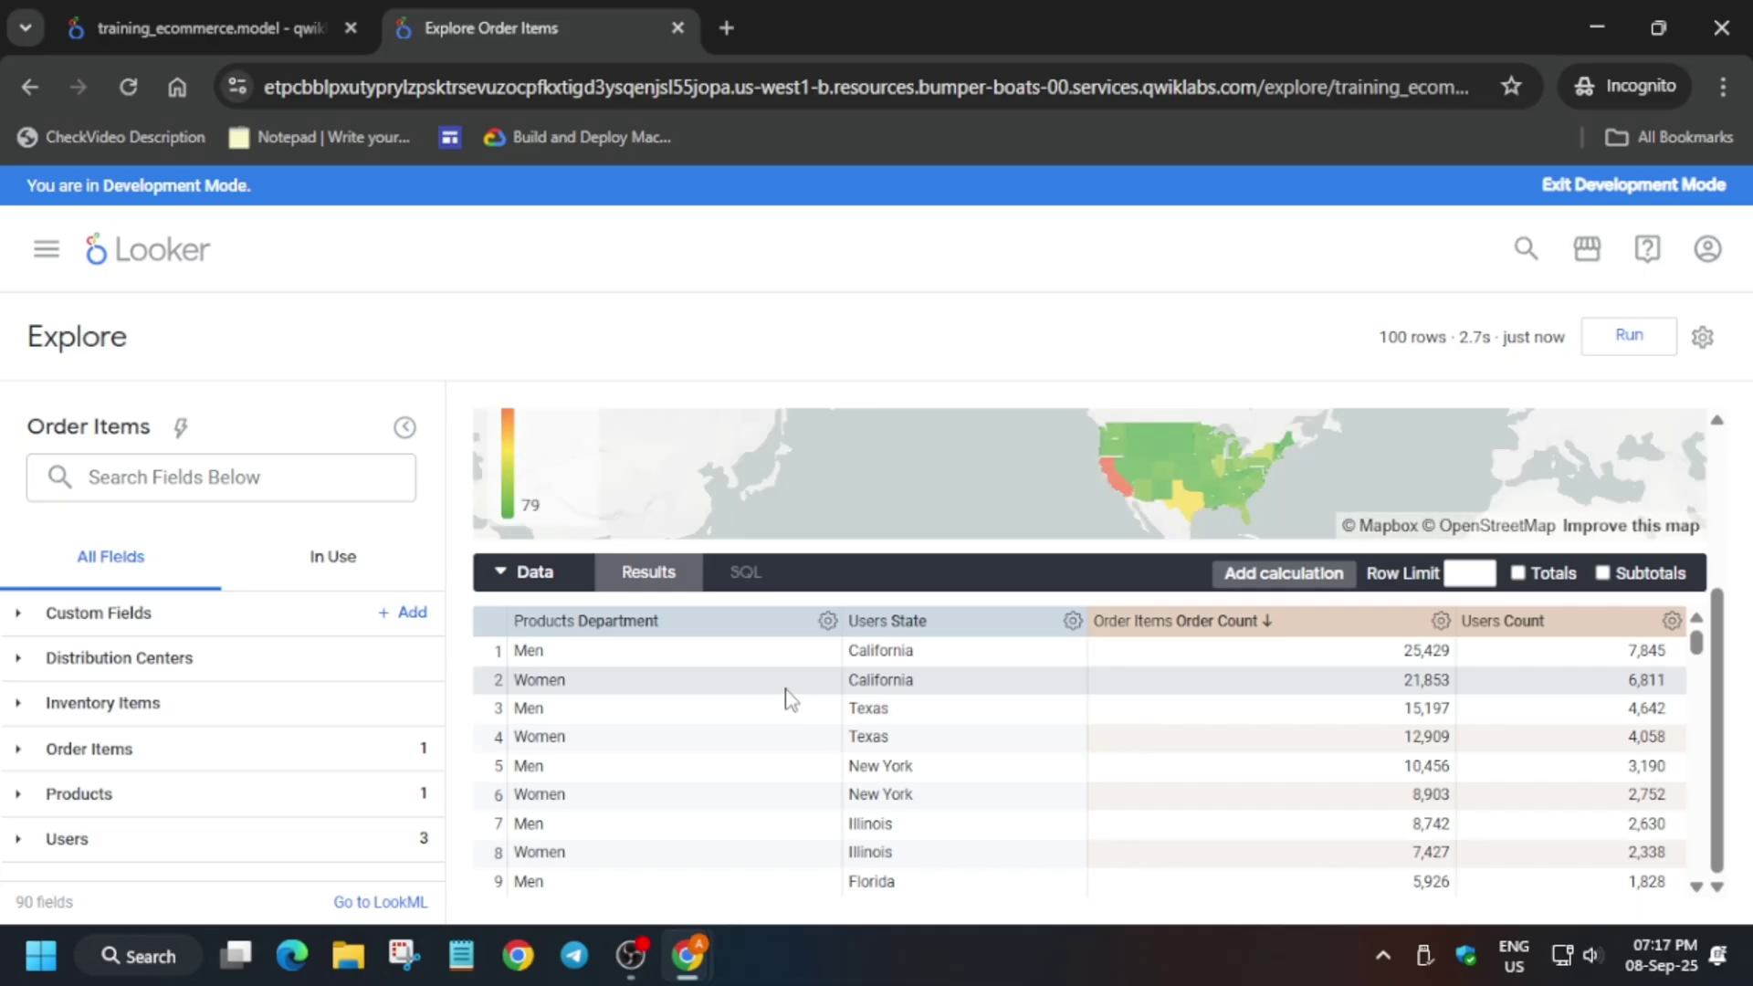
Step: Pivot the query results on Products Department
left_click(827, 623)
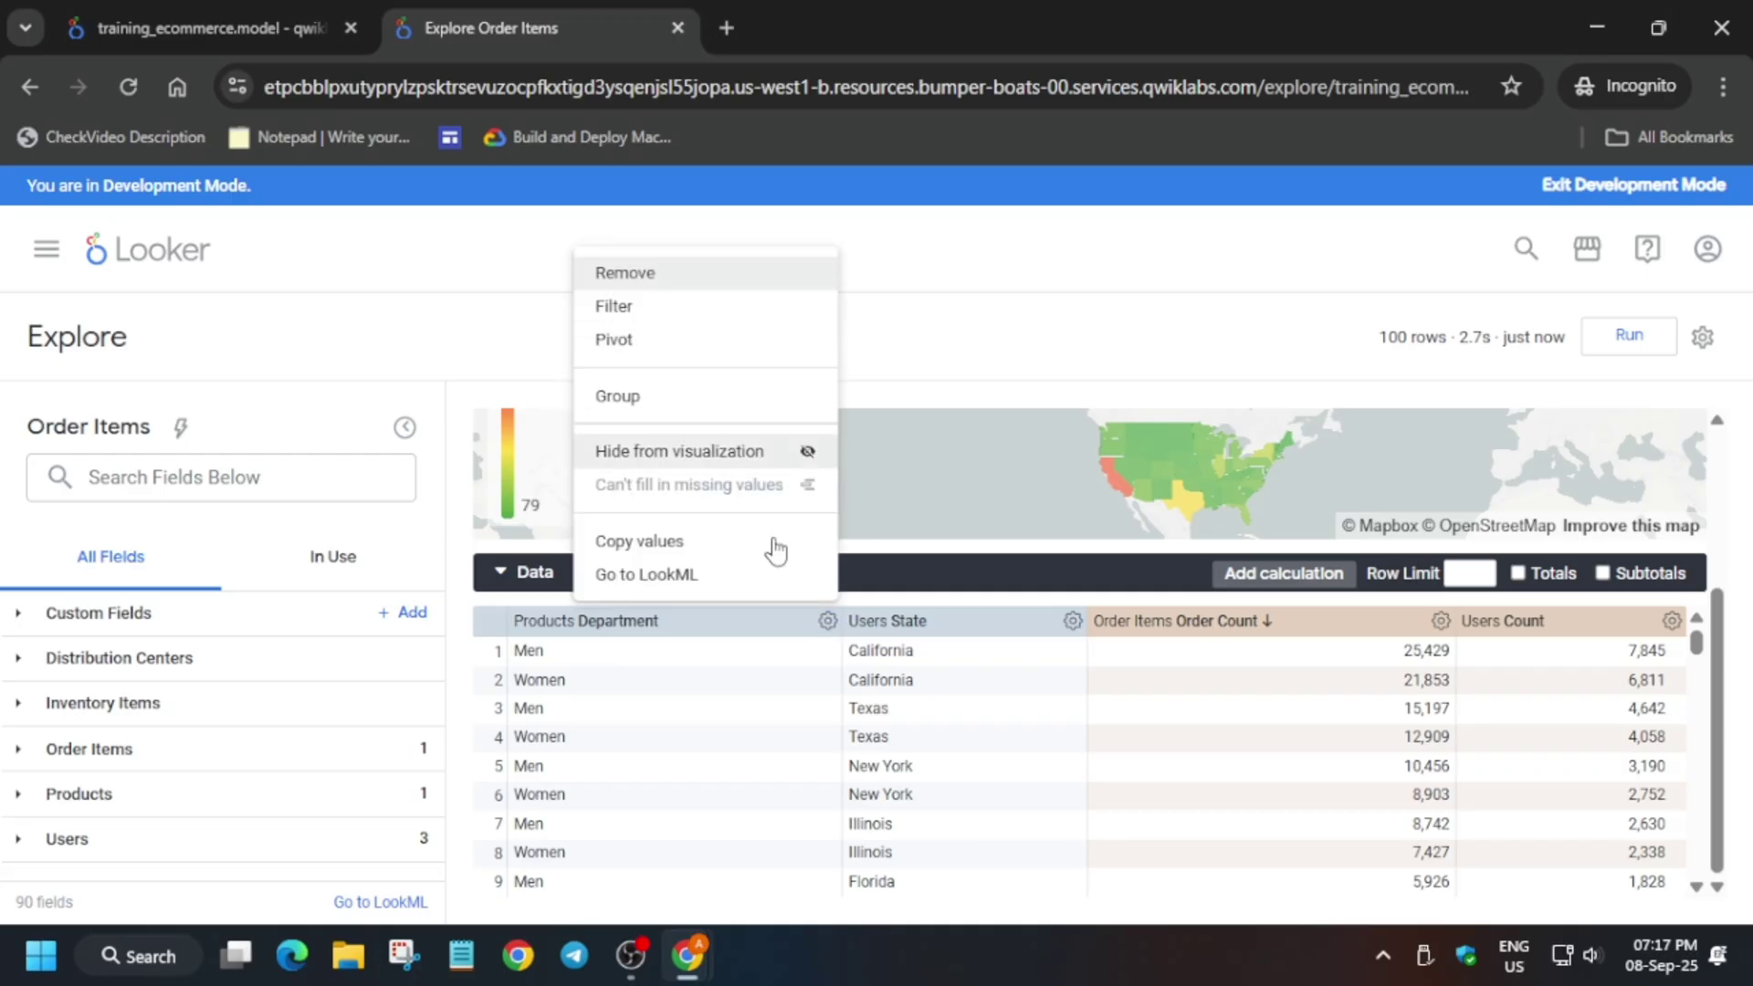
left_click(827, 622)
left_click(828, 622)
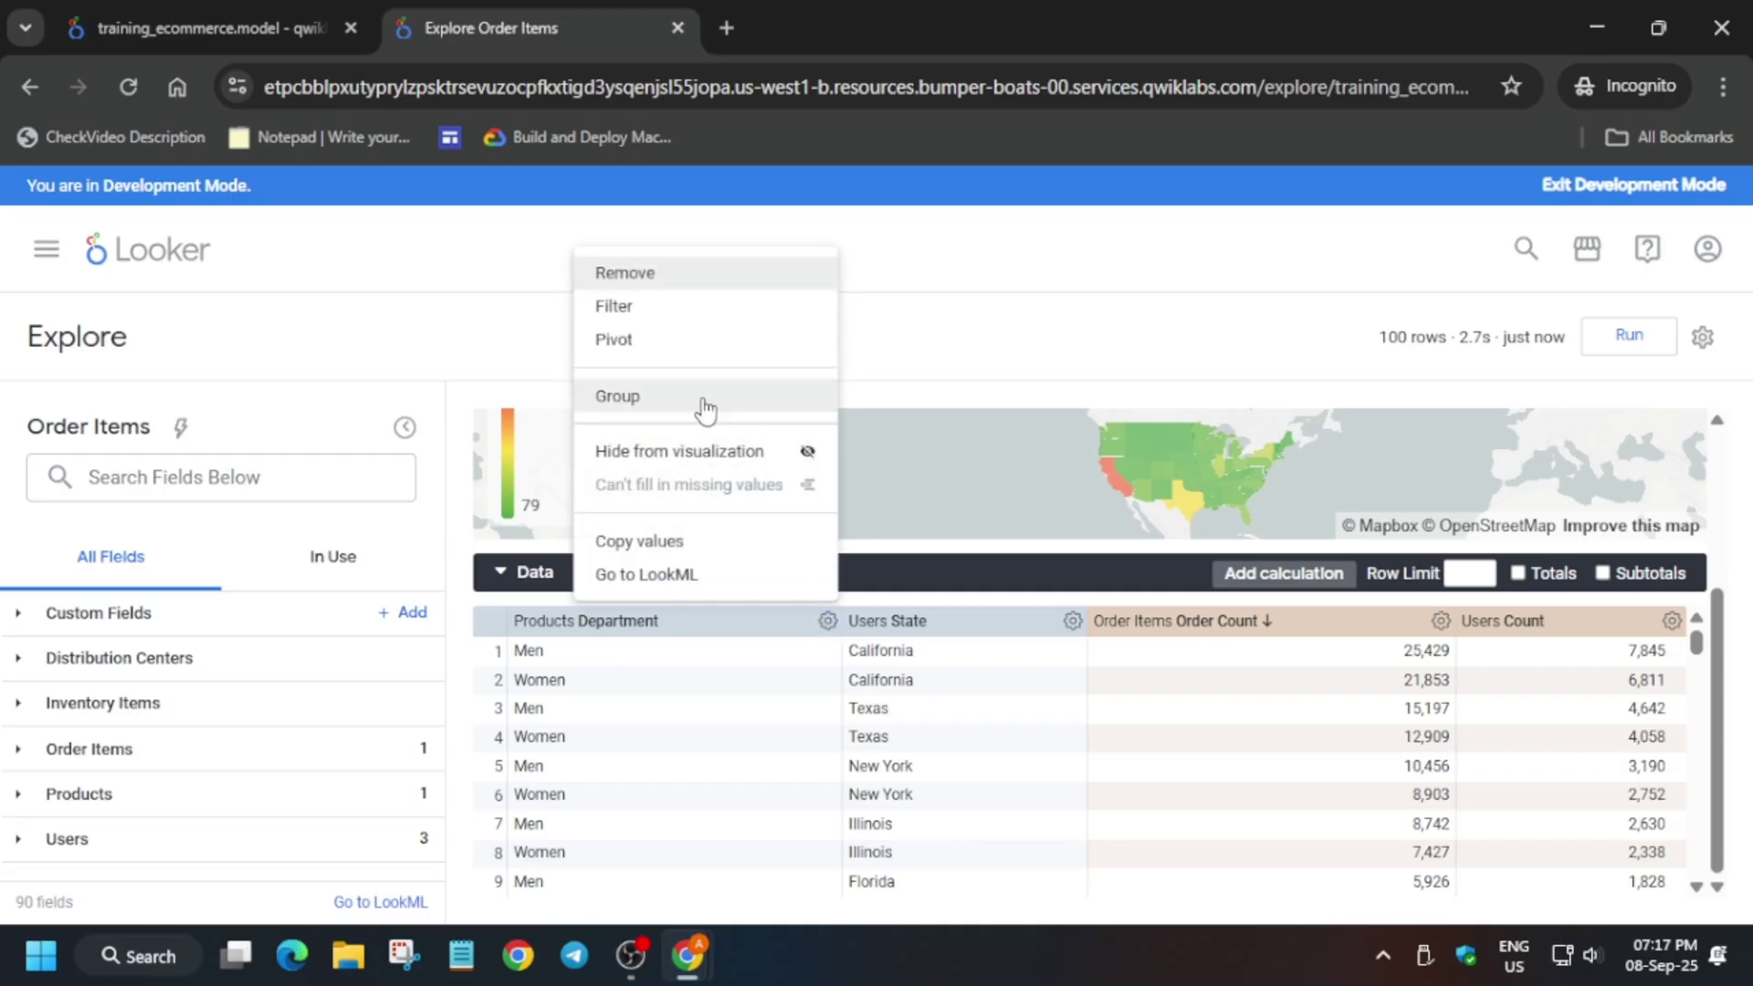
left_click(631, 350)
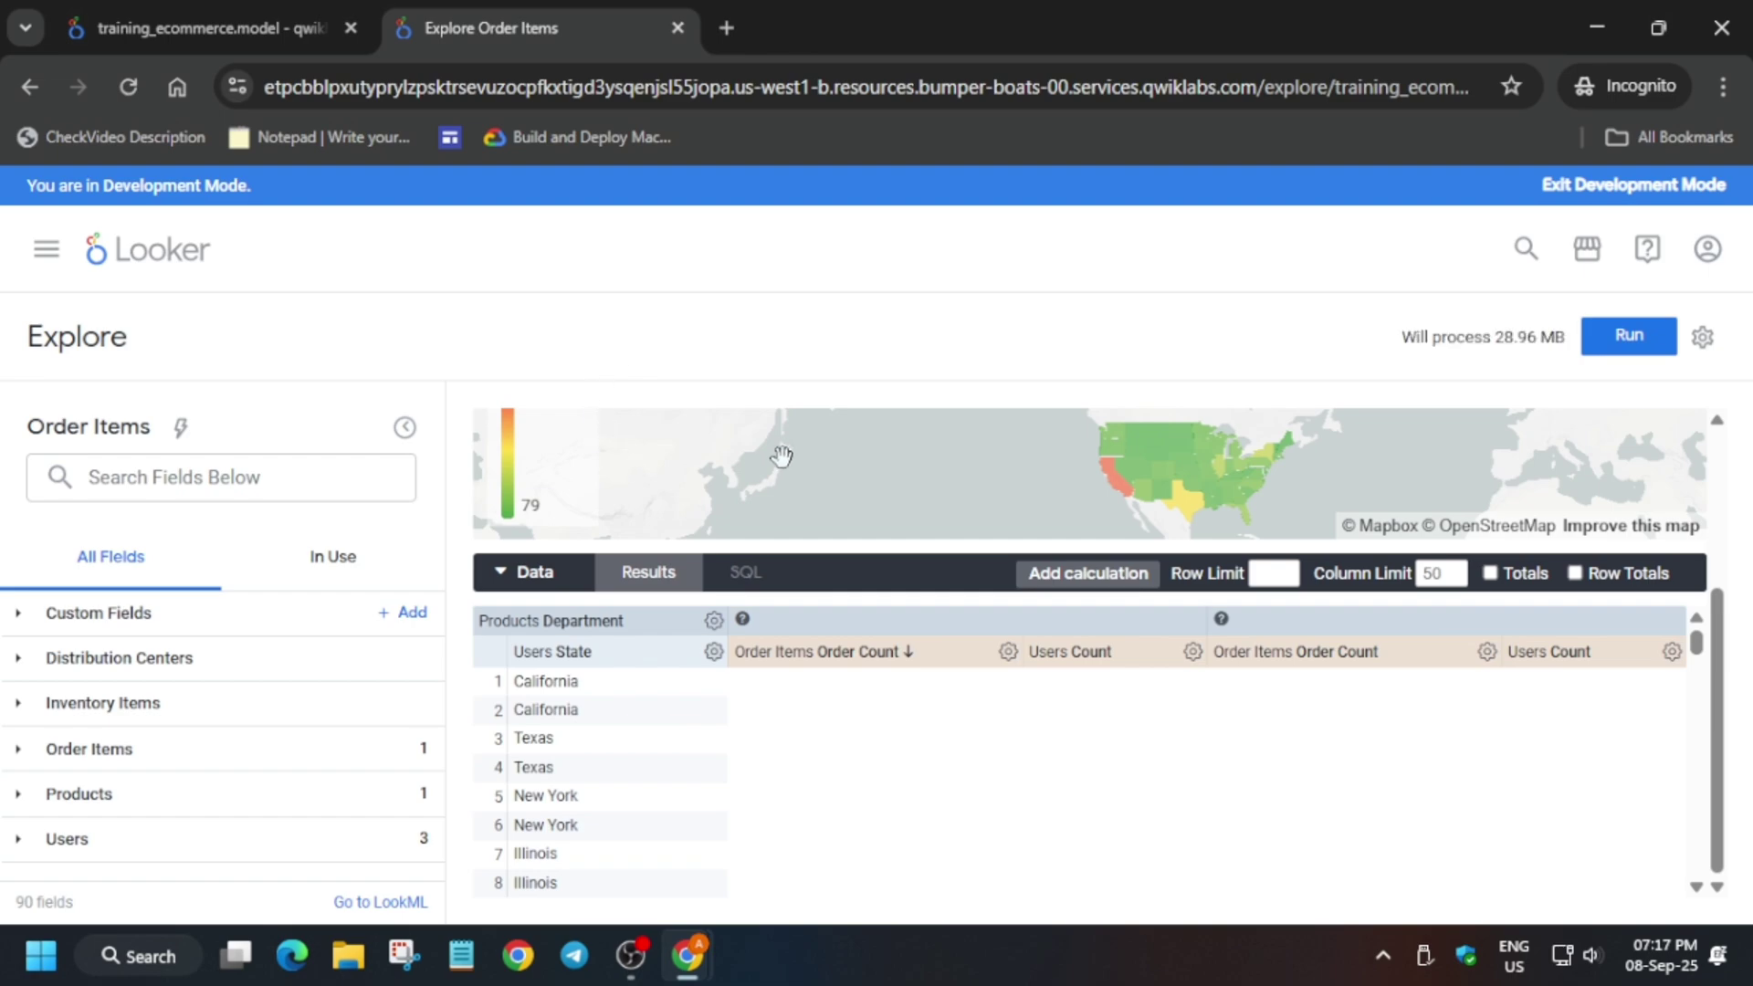
scroll(801, 500, "up", 3)
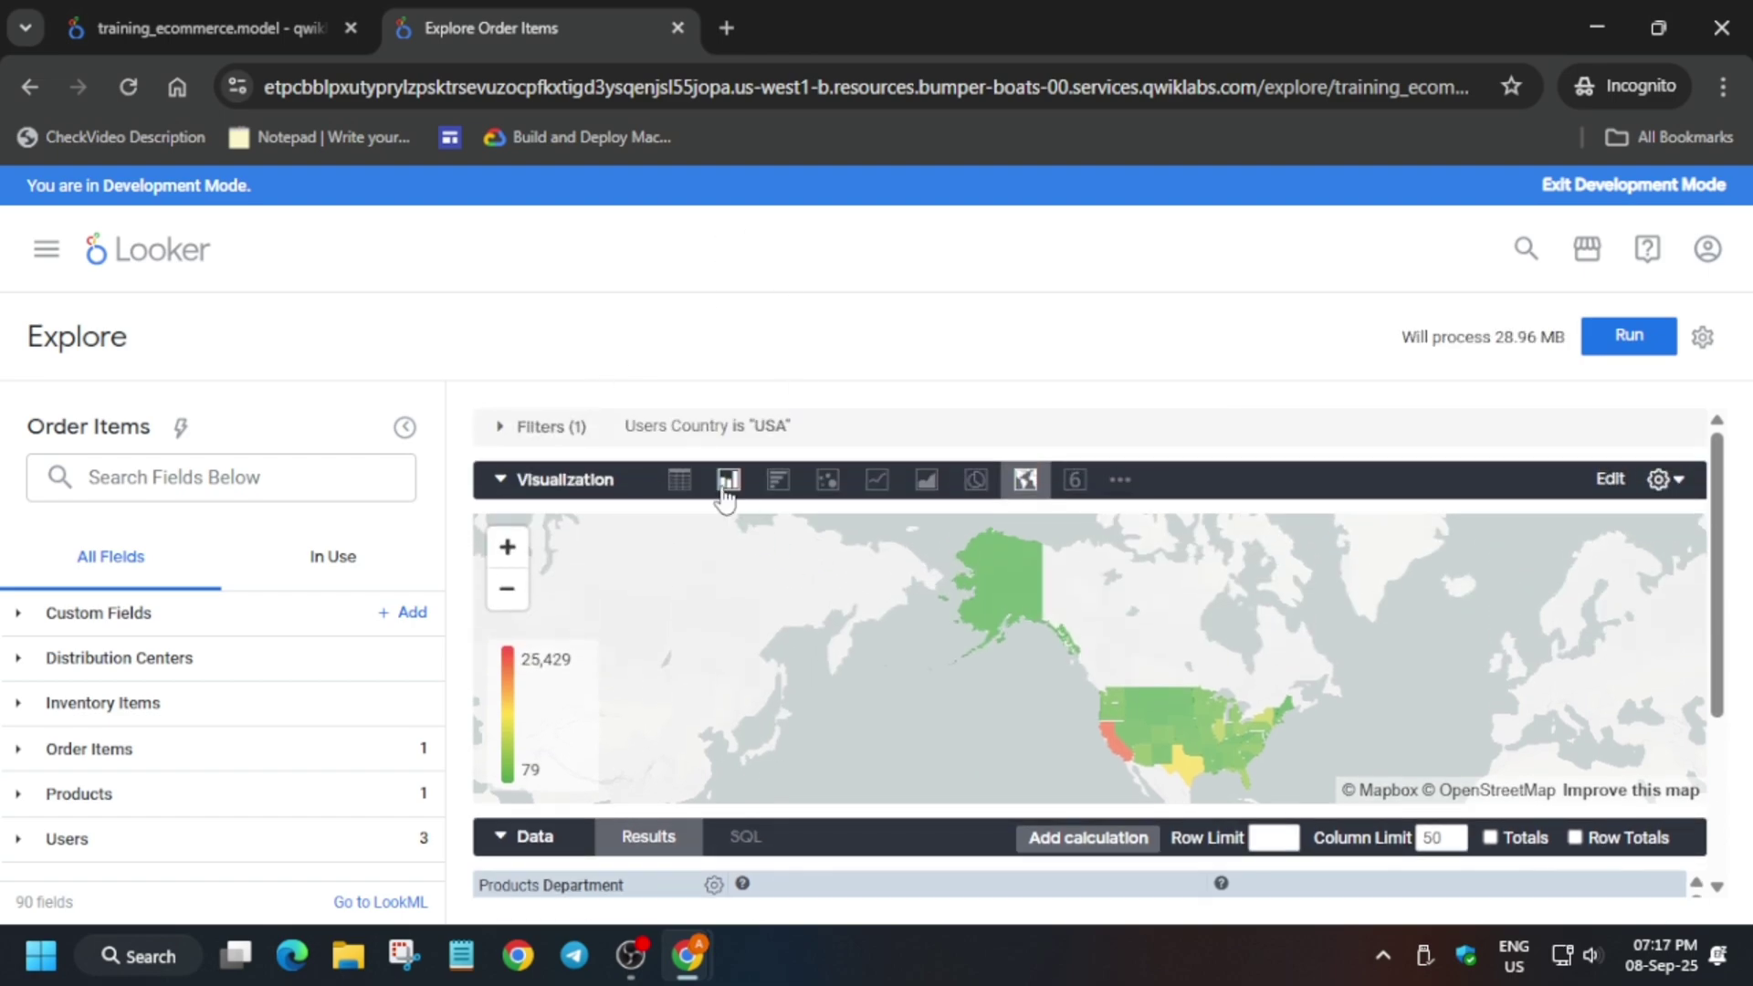
Step: Switch the visualization to a column chart with Stacked series positioning
left_click(727, 488)
left_click(494, 482)
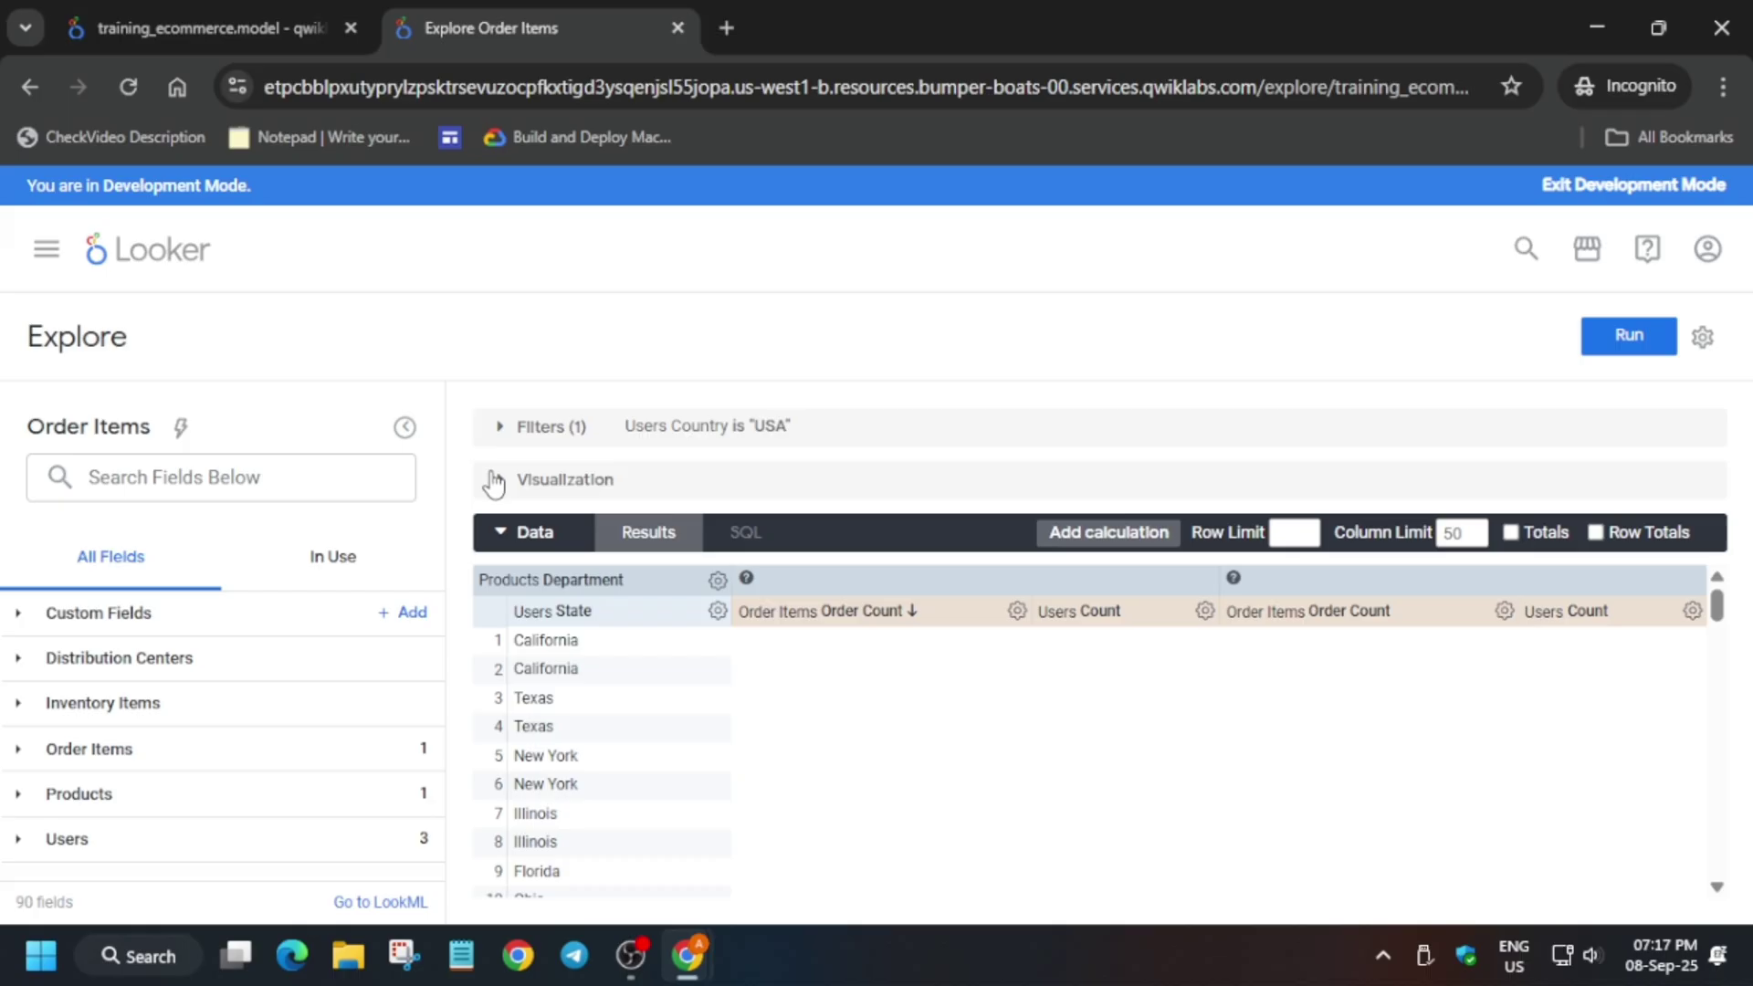
left_click(499, 483)
left_click(728, 483)
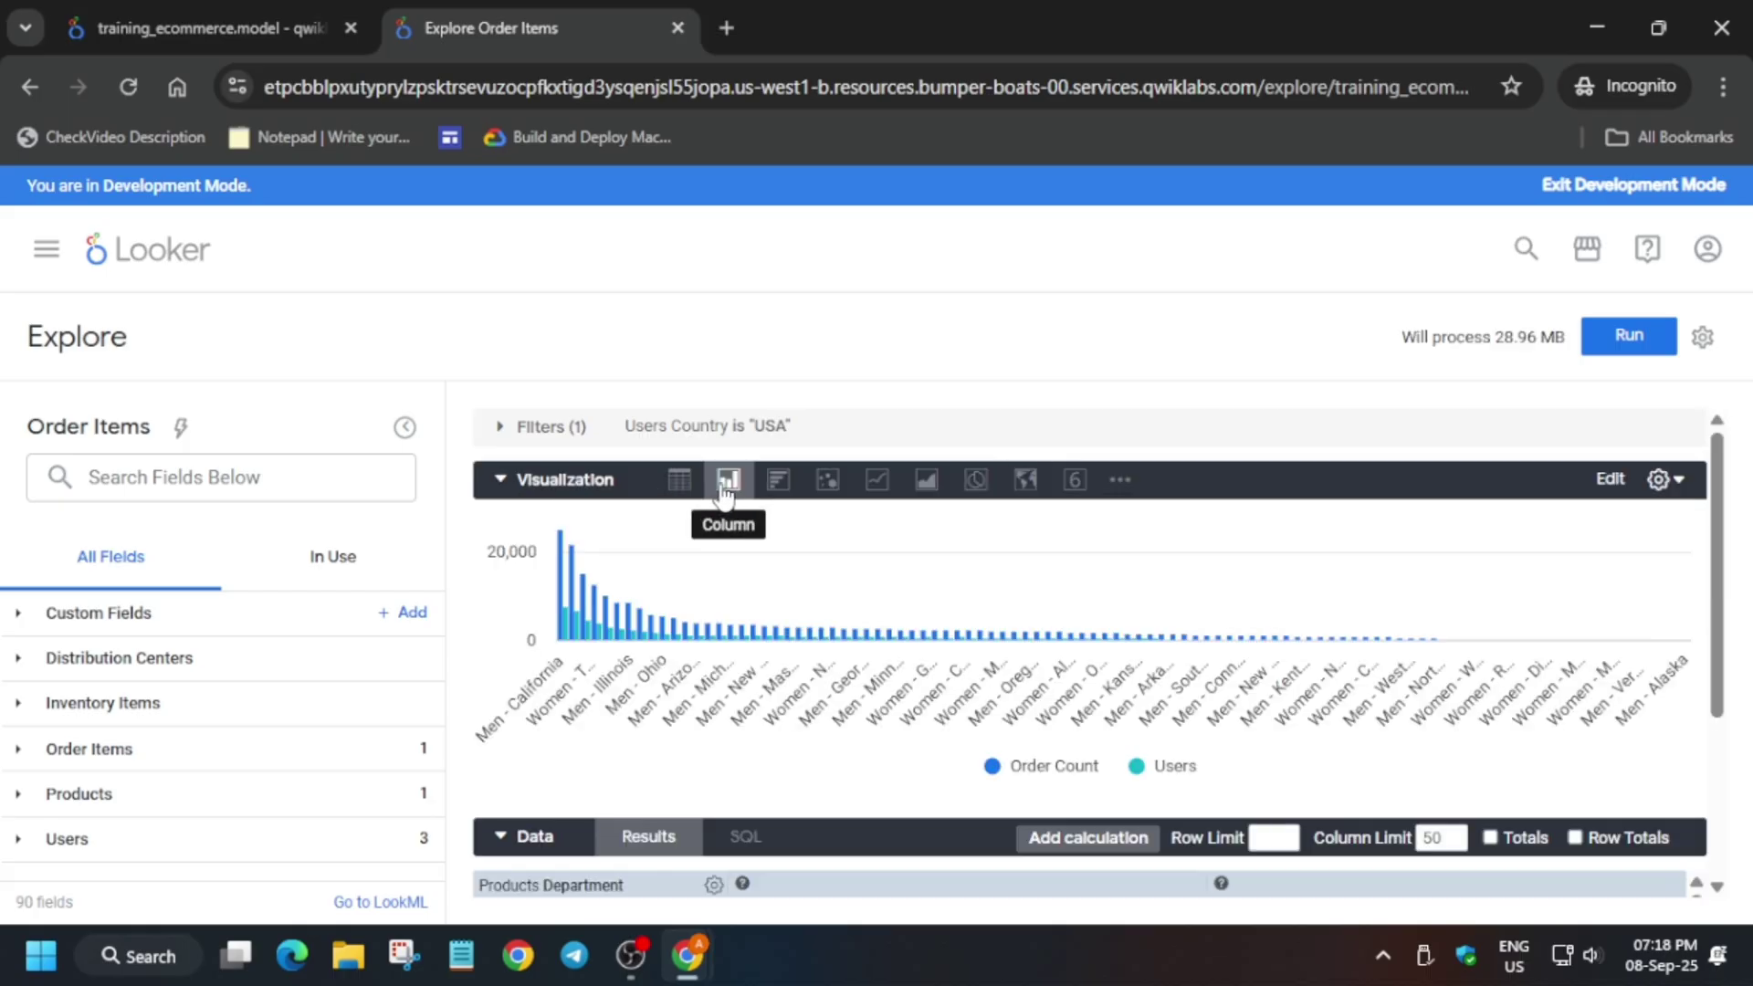
left_click(1609, 479)
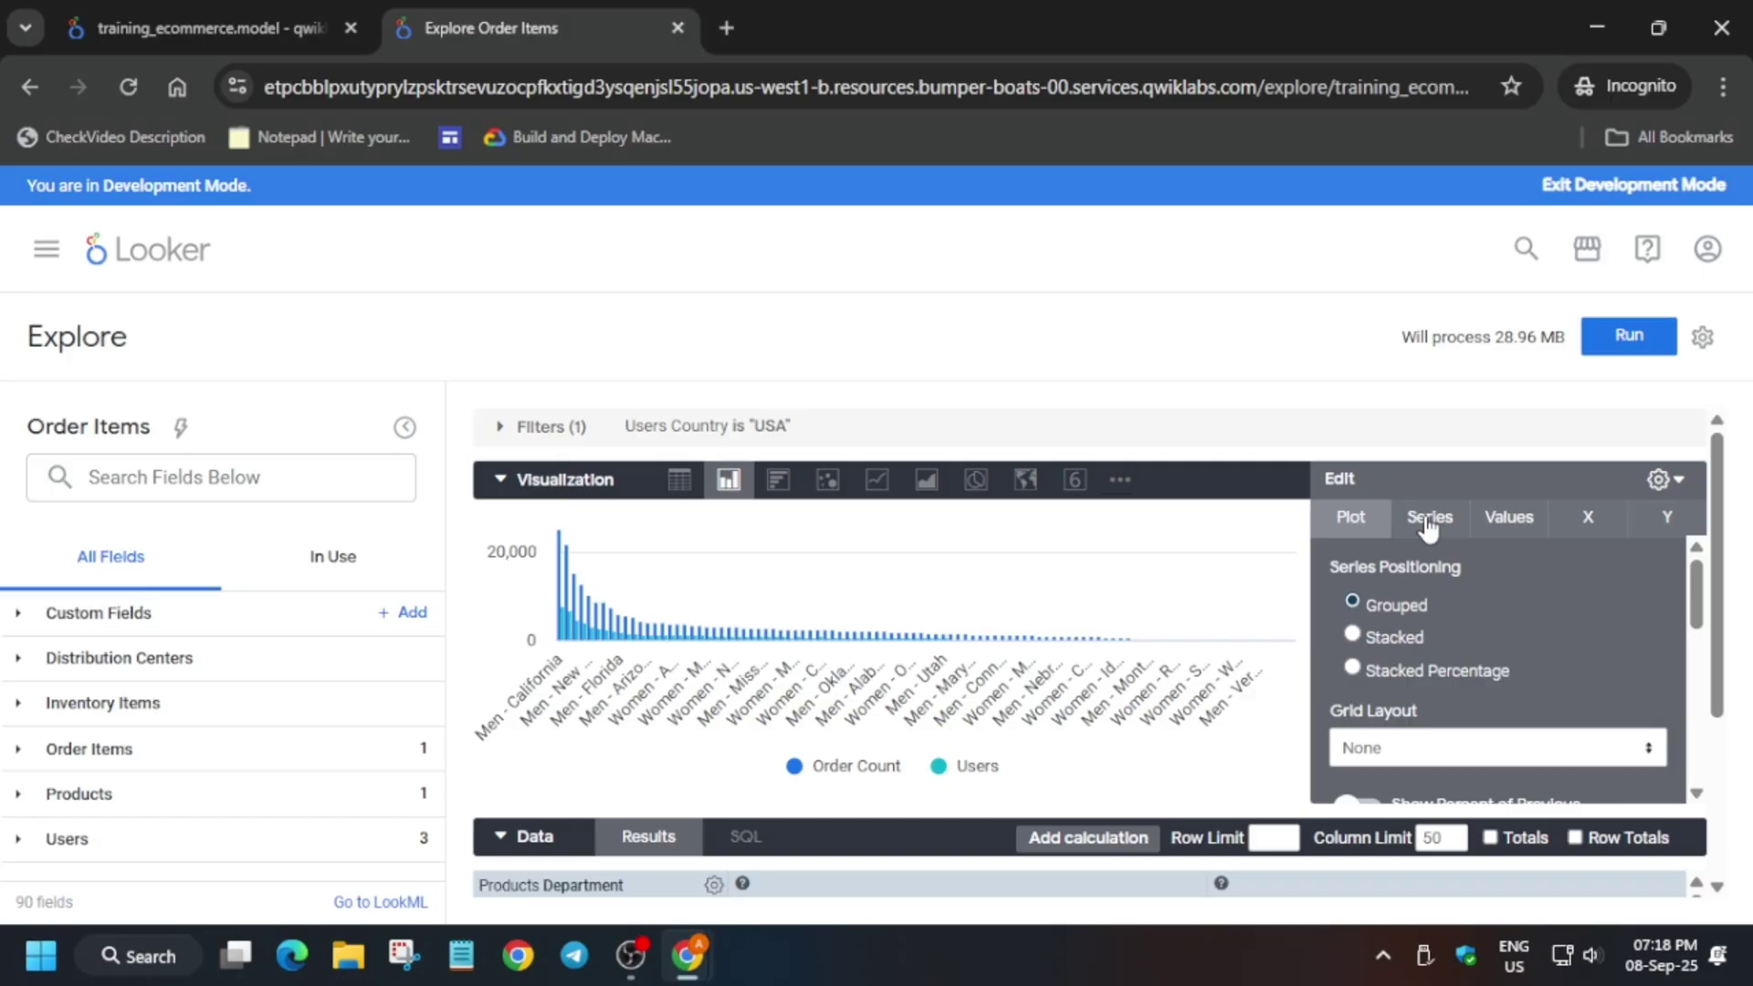
left_click(1385, 636)
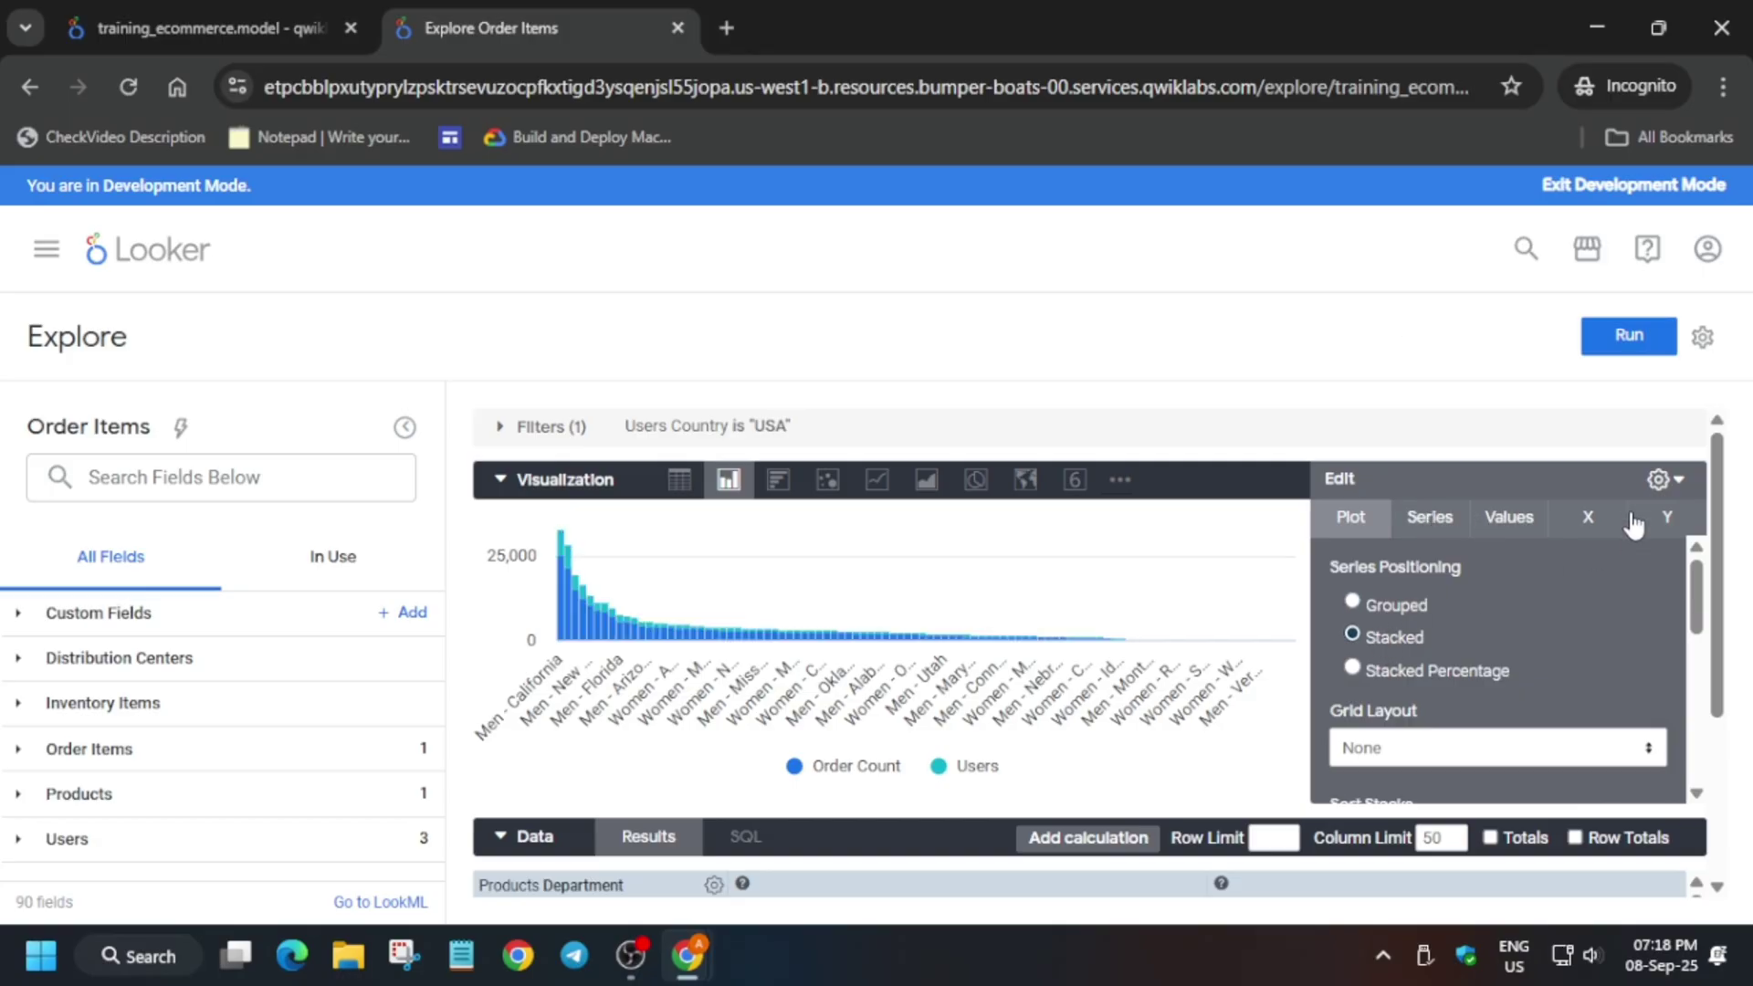
left_click(1676, 478)
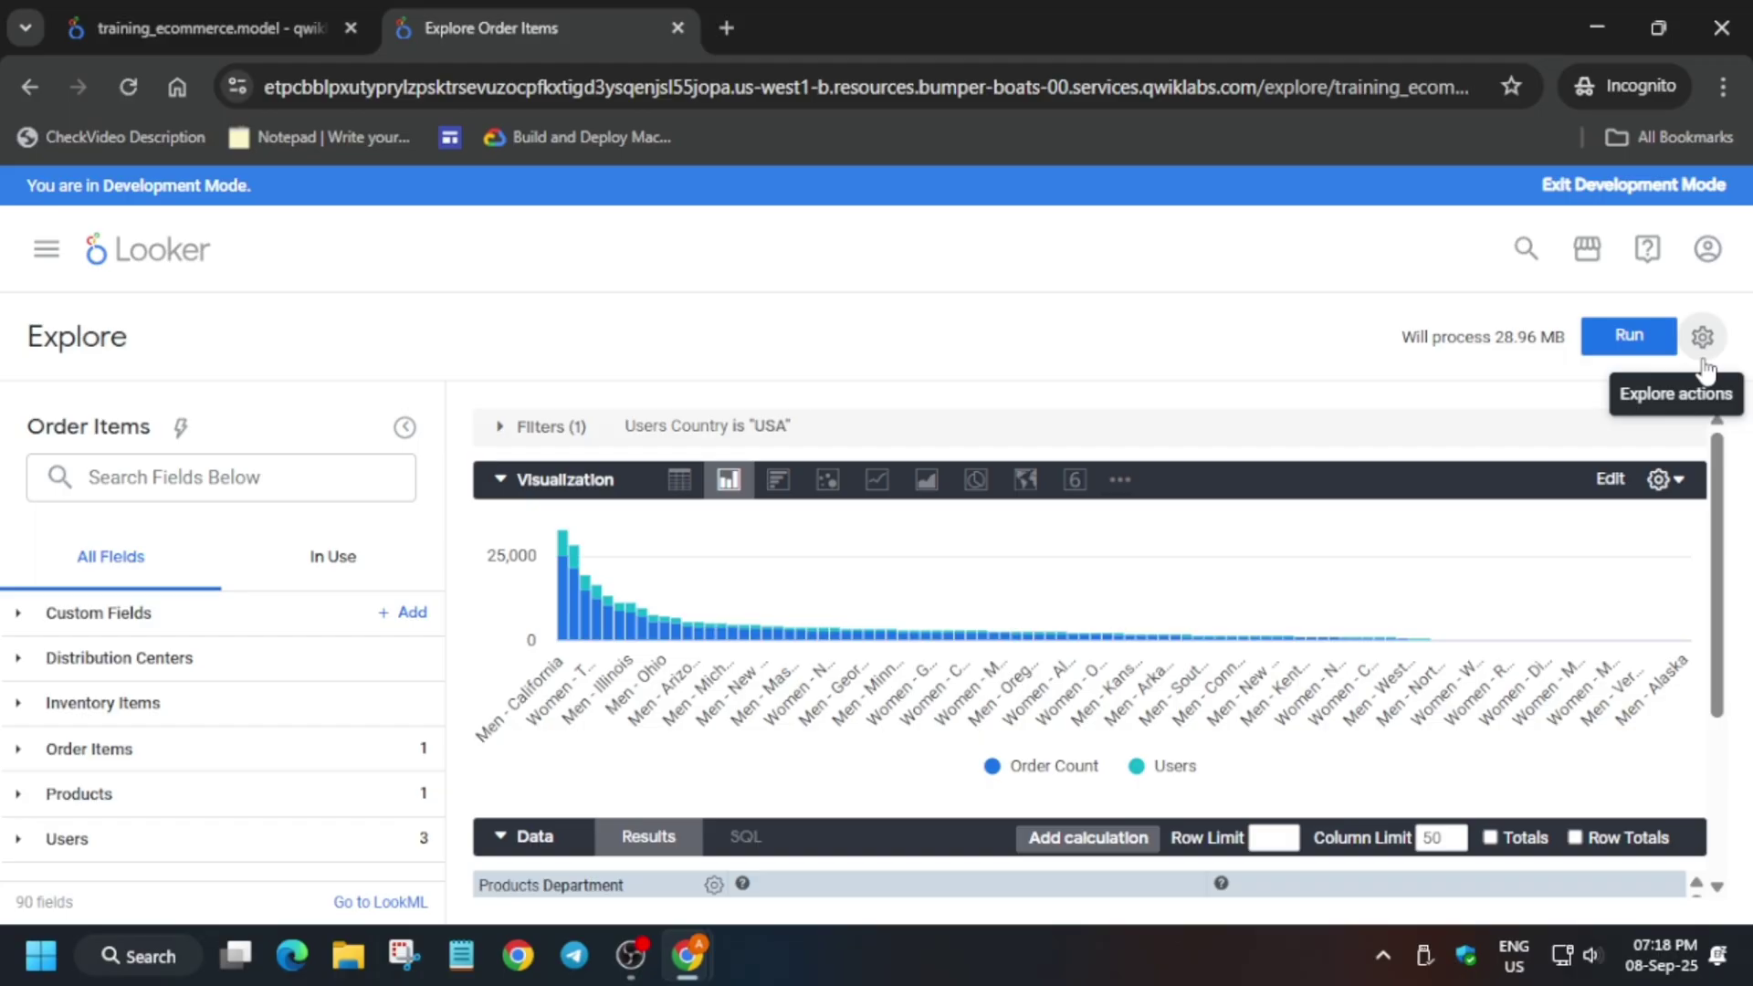
Step: Copy the title 'Order Items Count per State' from step 8 of the lab's Task 3
key("alt+Tab")
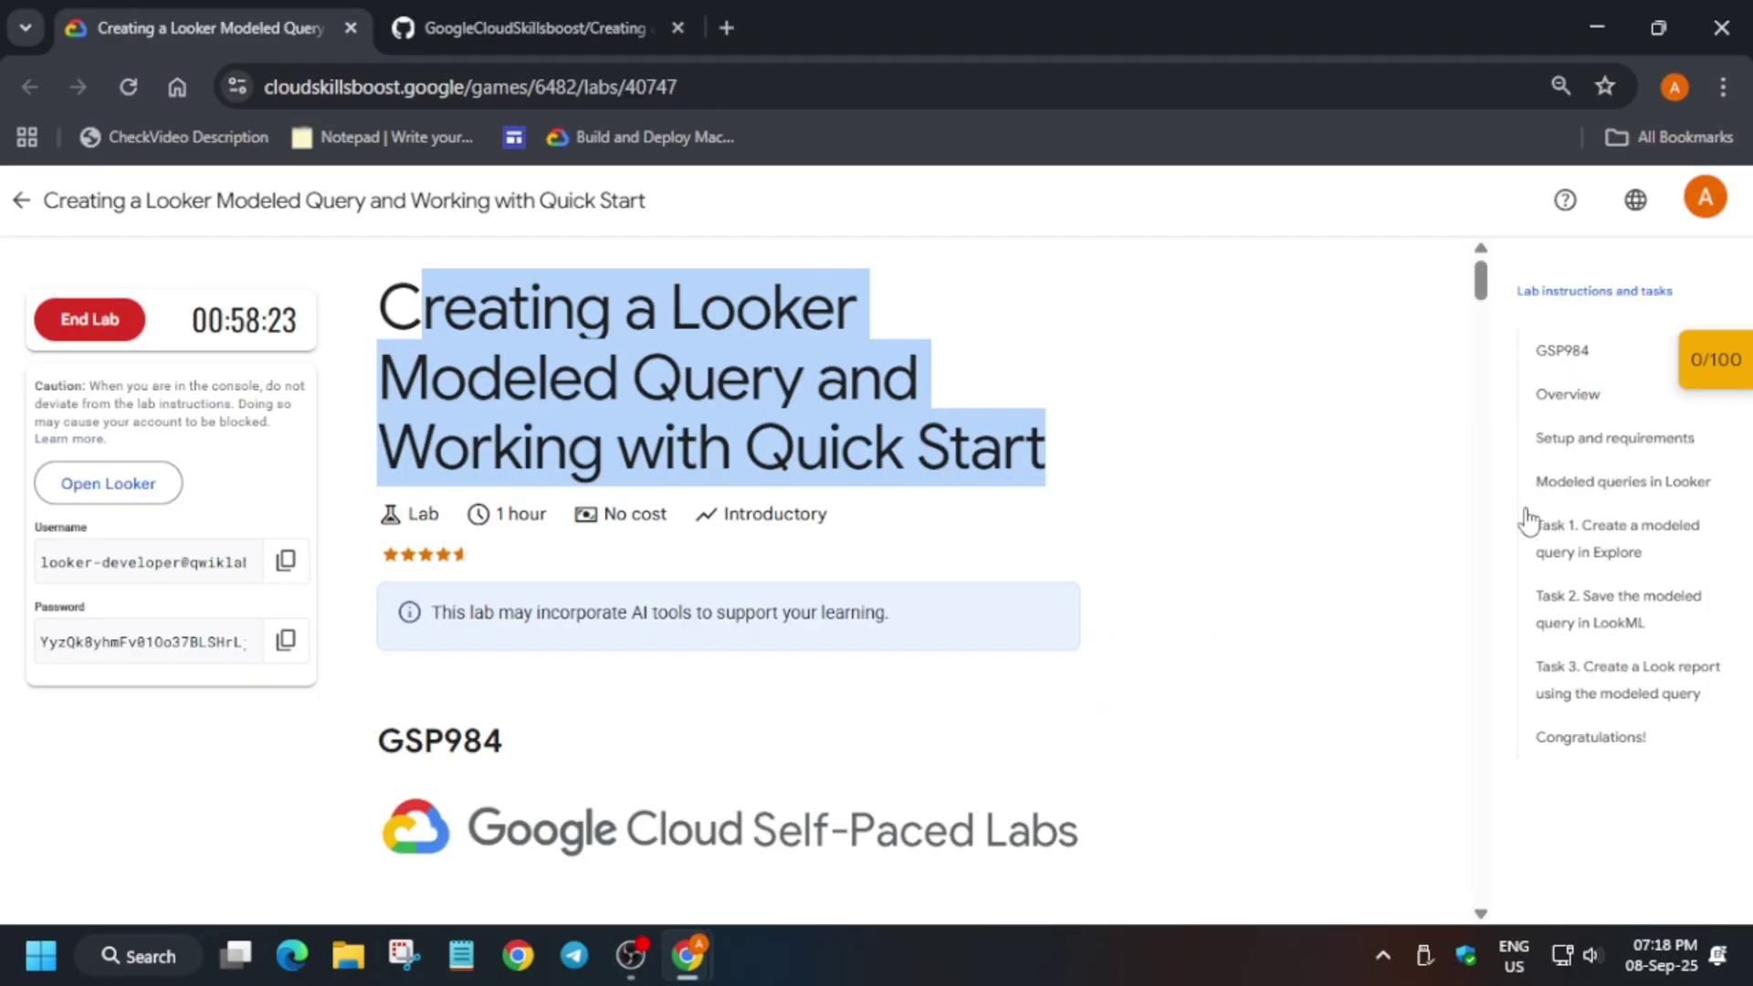
left_click(1610, 673)
scroll(609, 691, "down", 10)
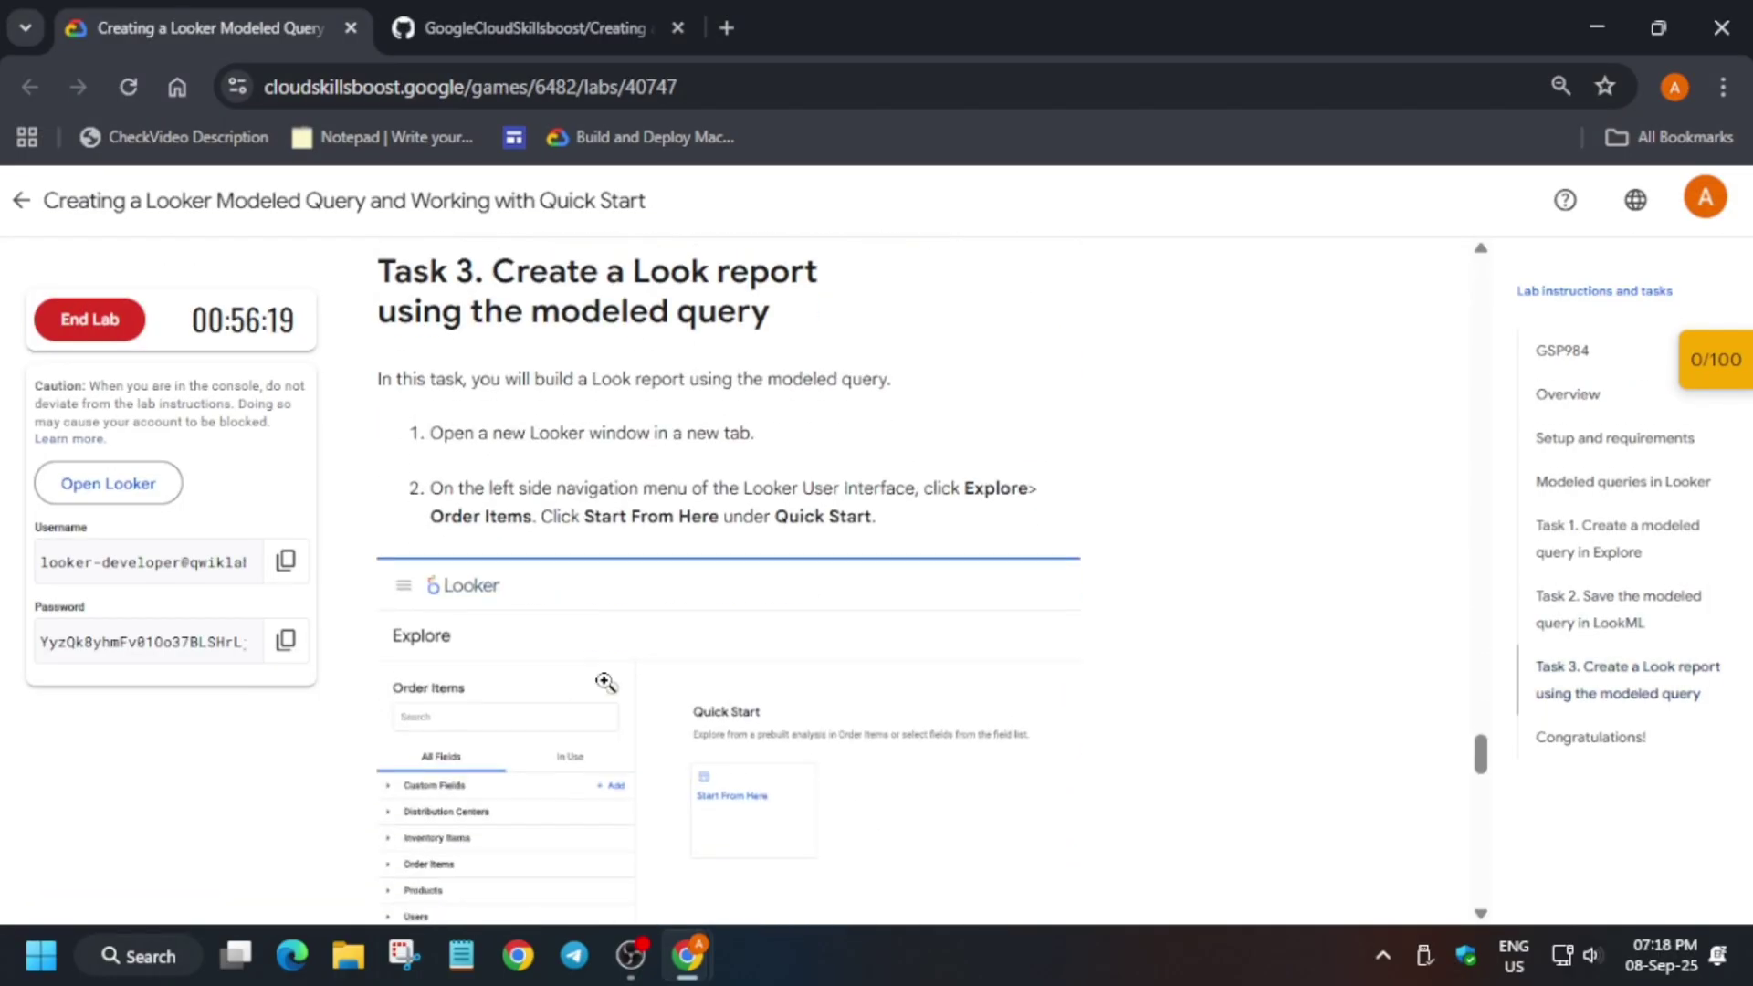
left_click_drag(689, 598, 962, 603)
key("ctrl+c")
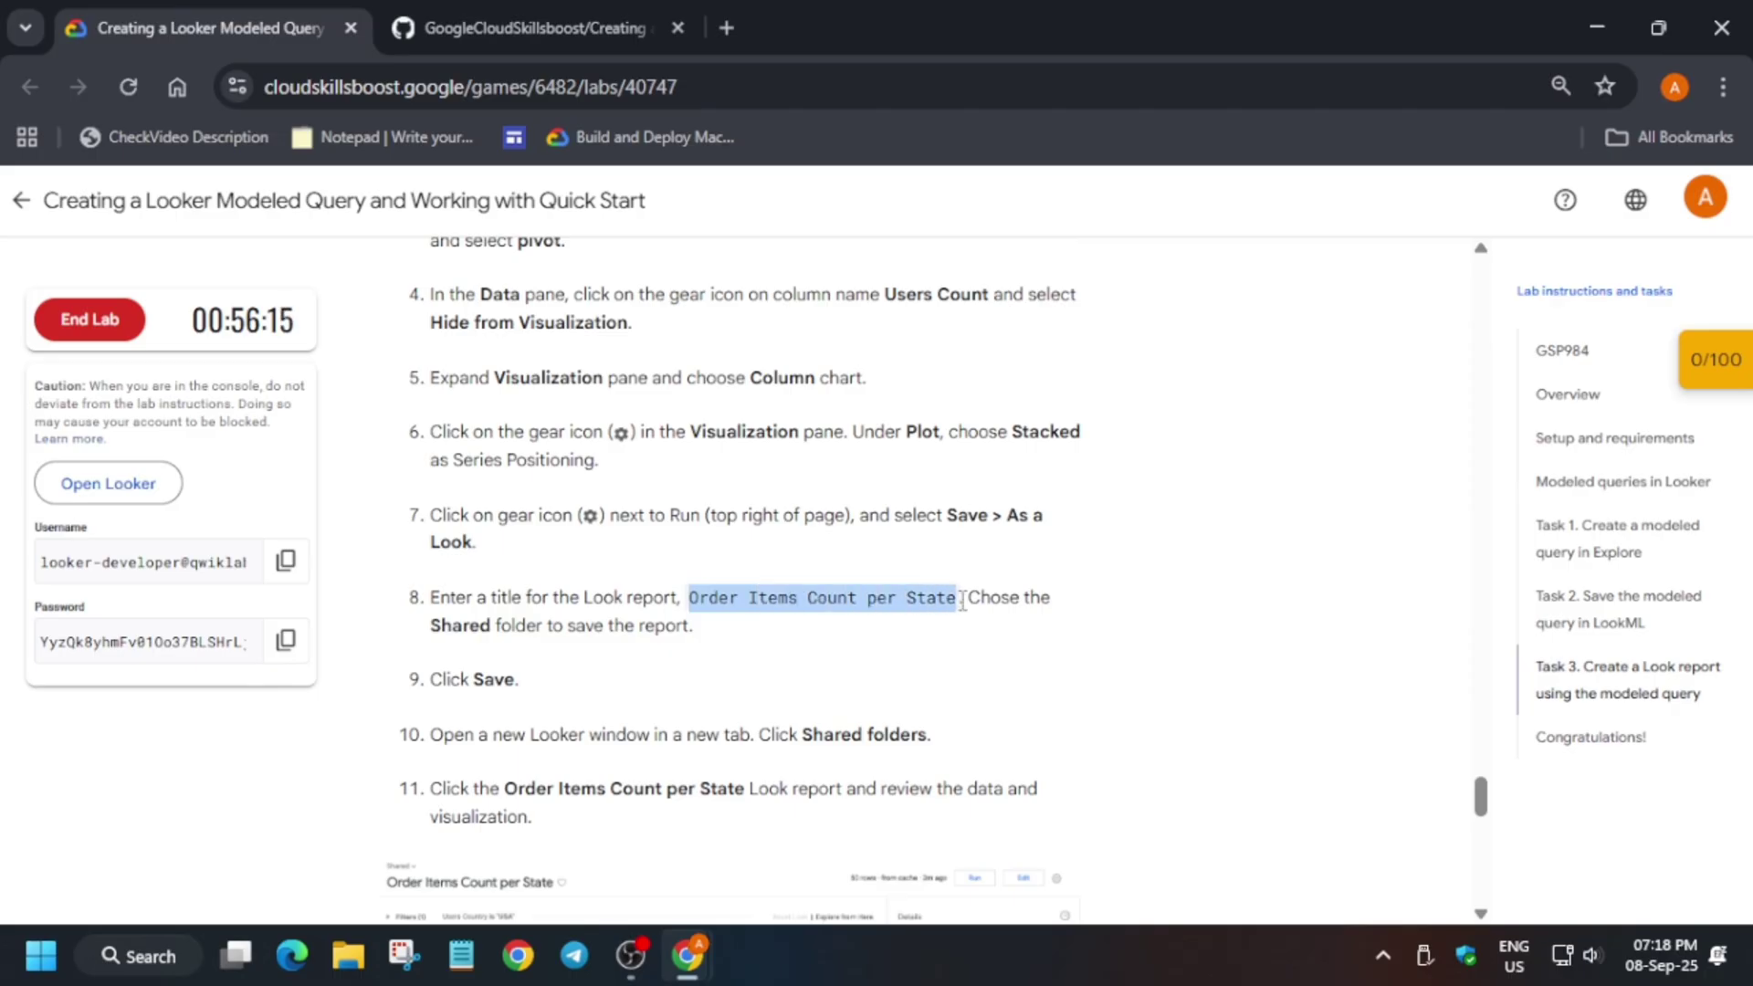
key("alt+Tab")
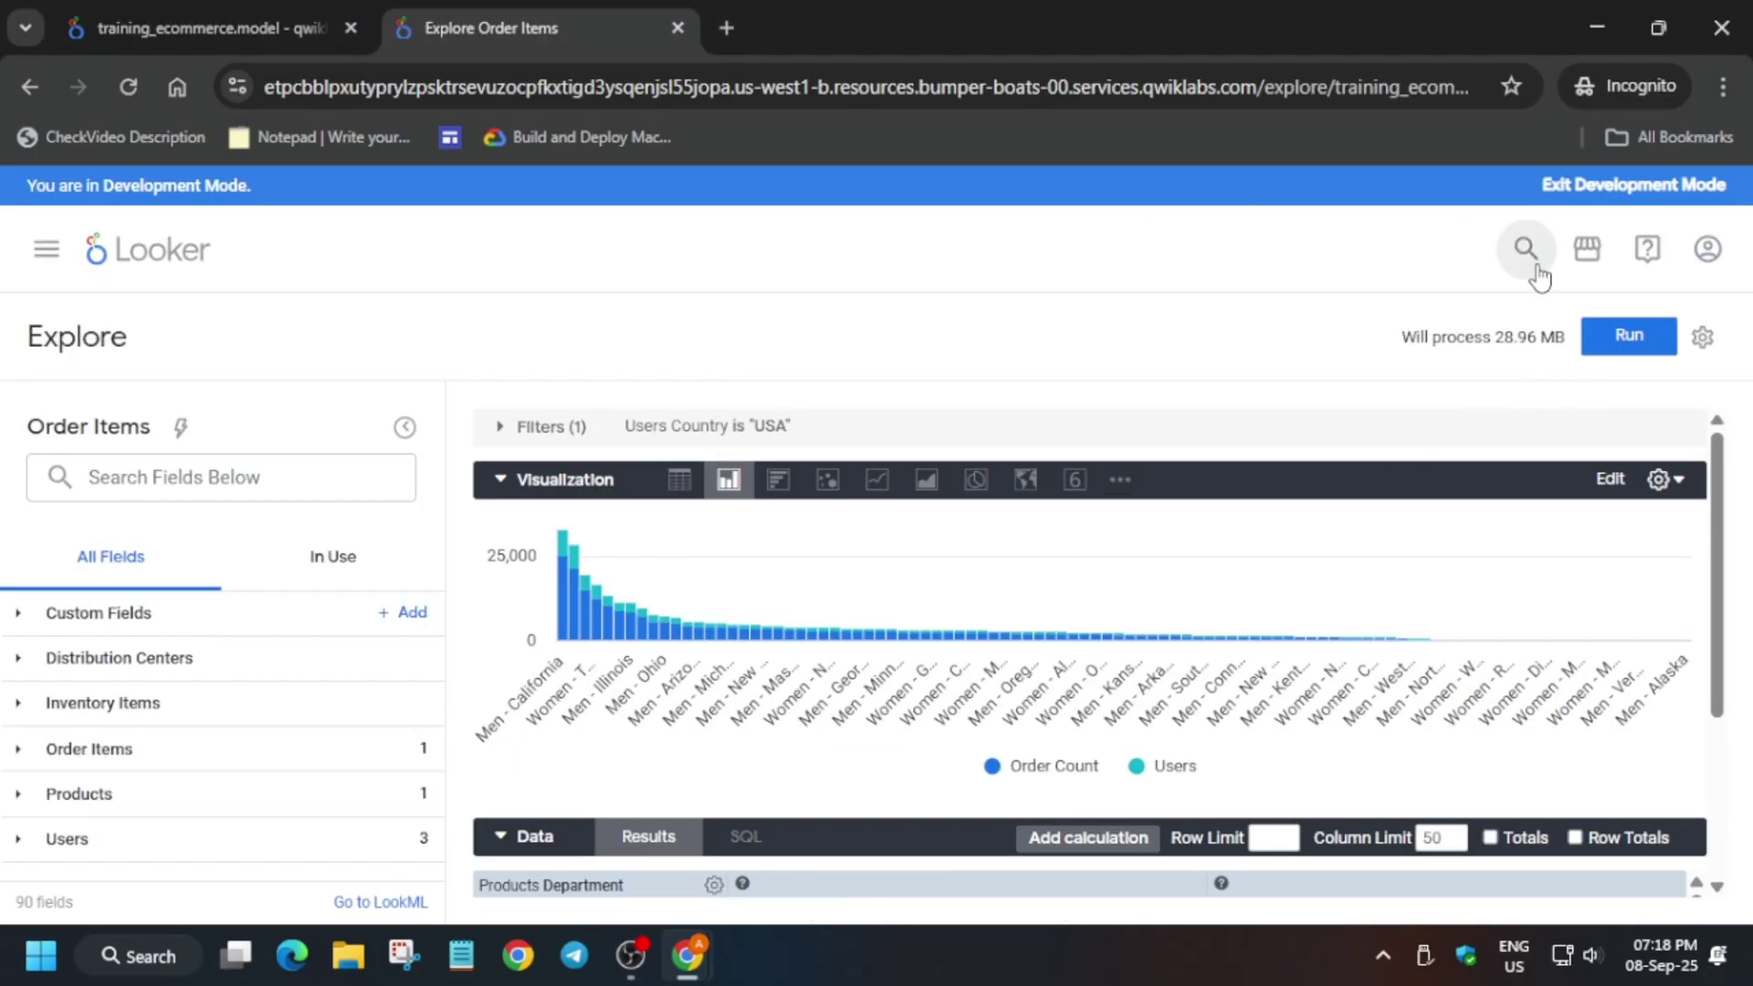
Step: Save the chart as a Look named 'Order Items Count per State' in the Shared folder
left_click(1703, 339)
mouse_move(1479, 414)
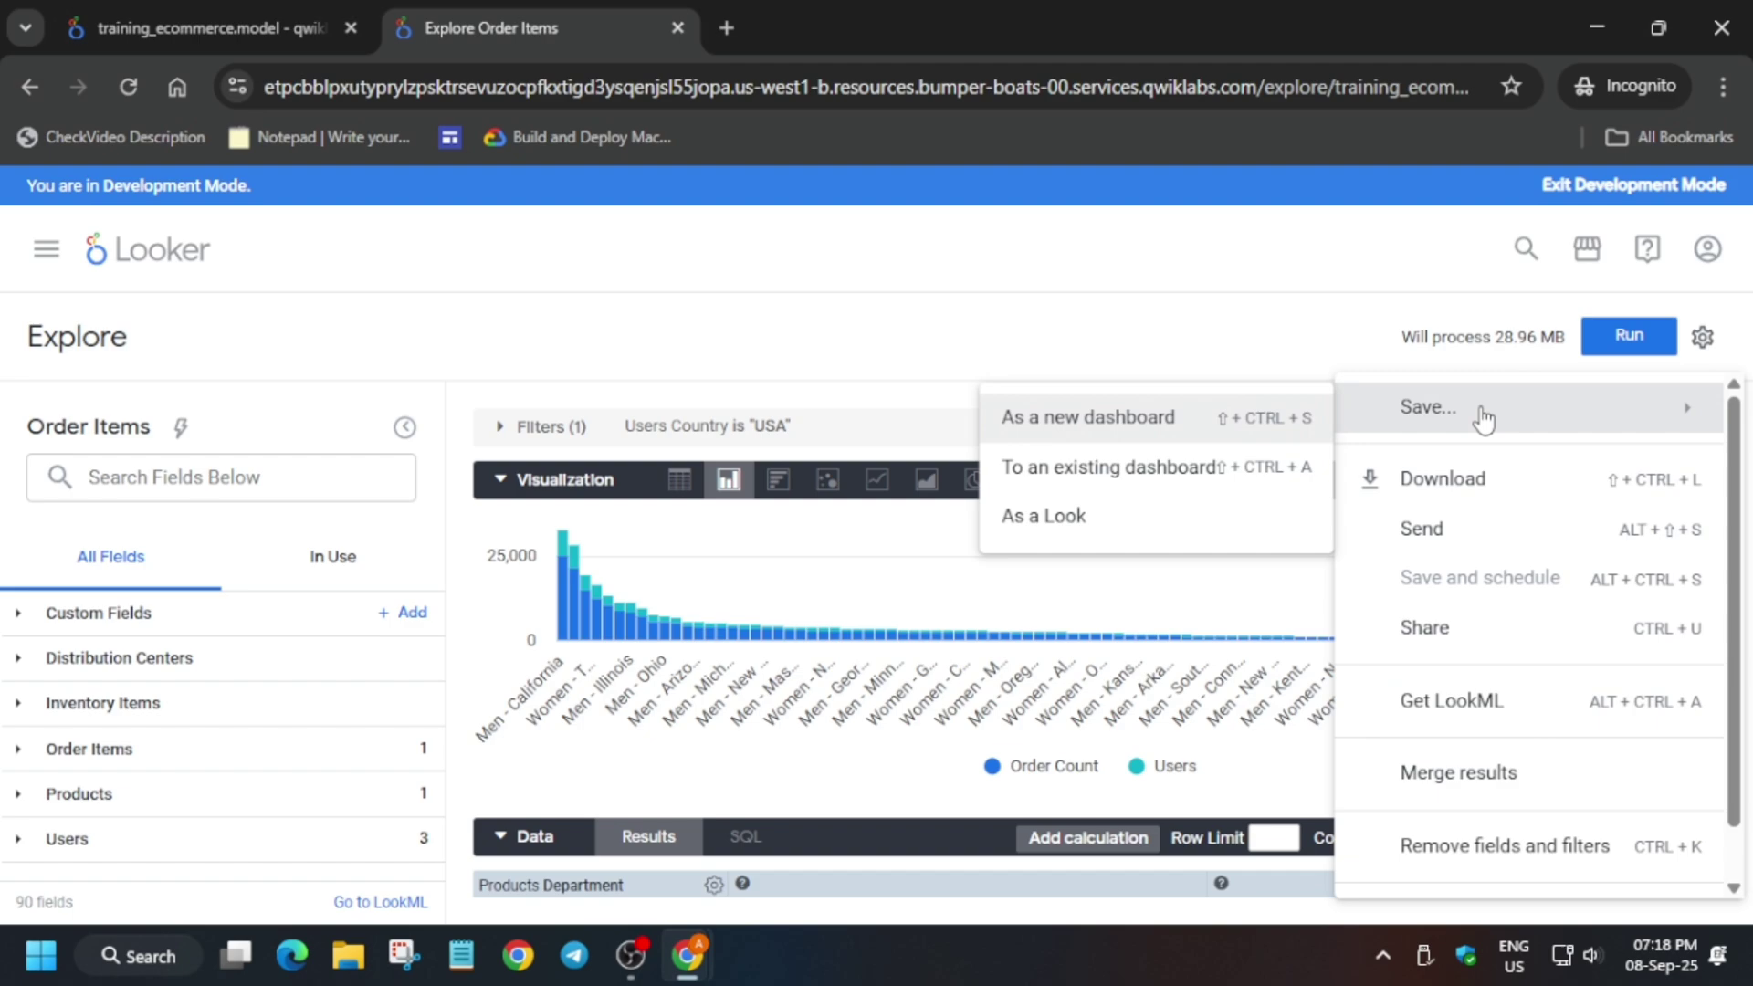
left_click(1044, 513)
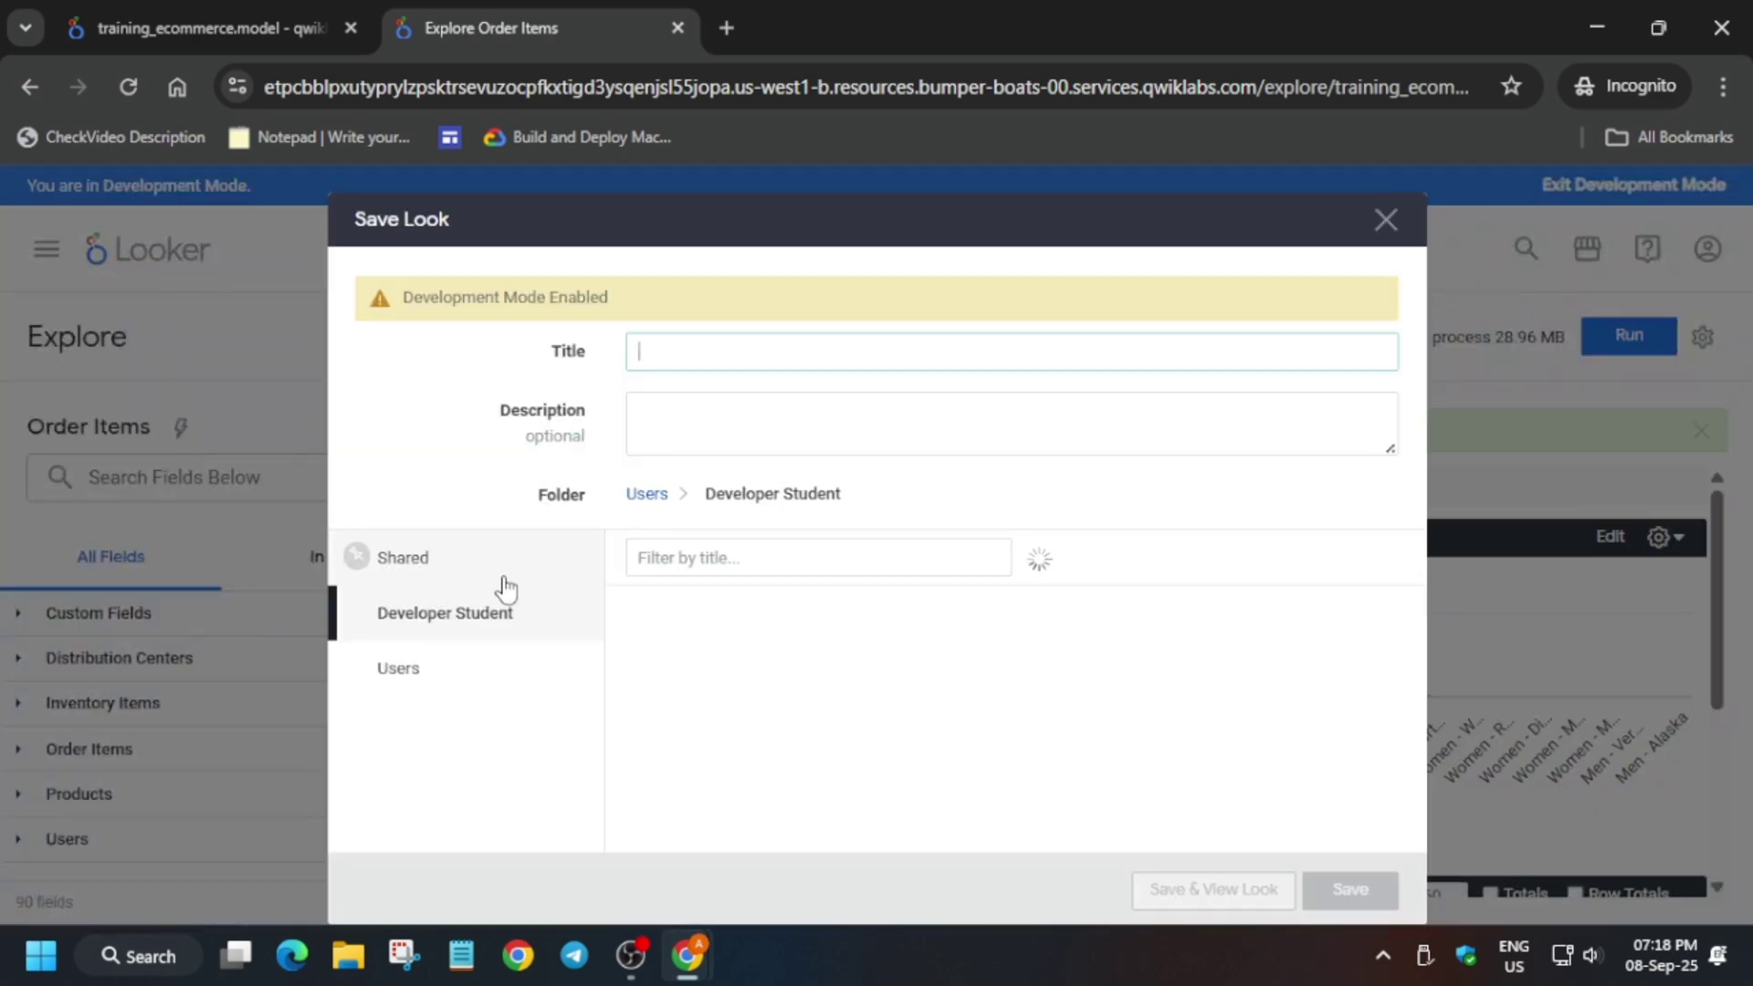
left_click(521, 567)
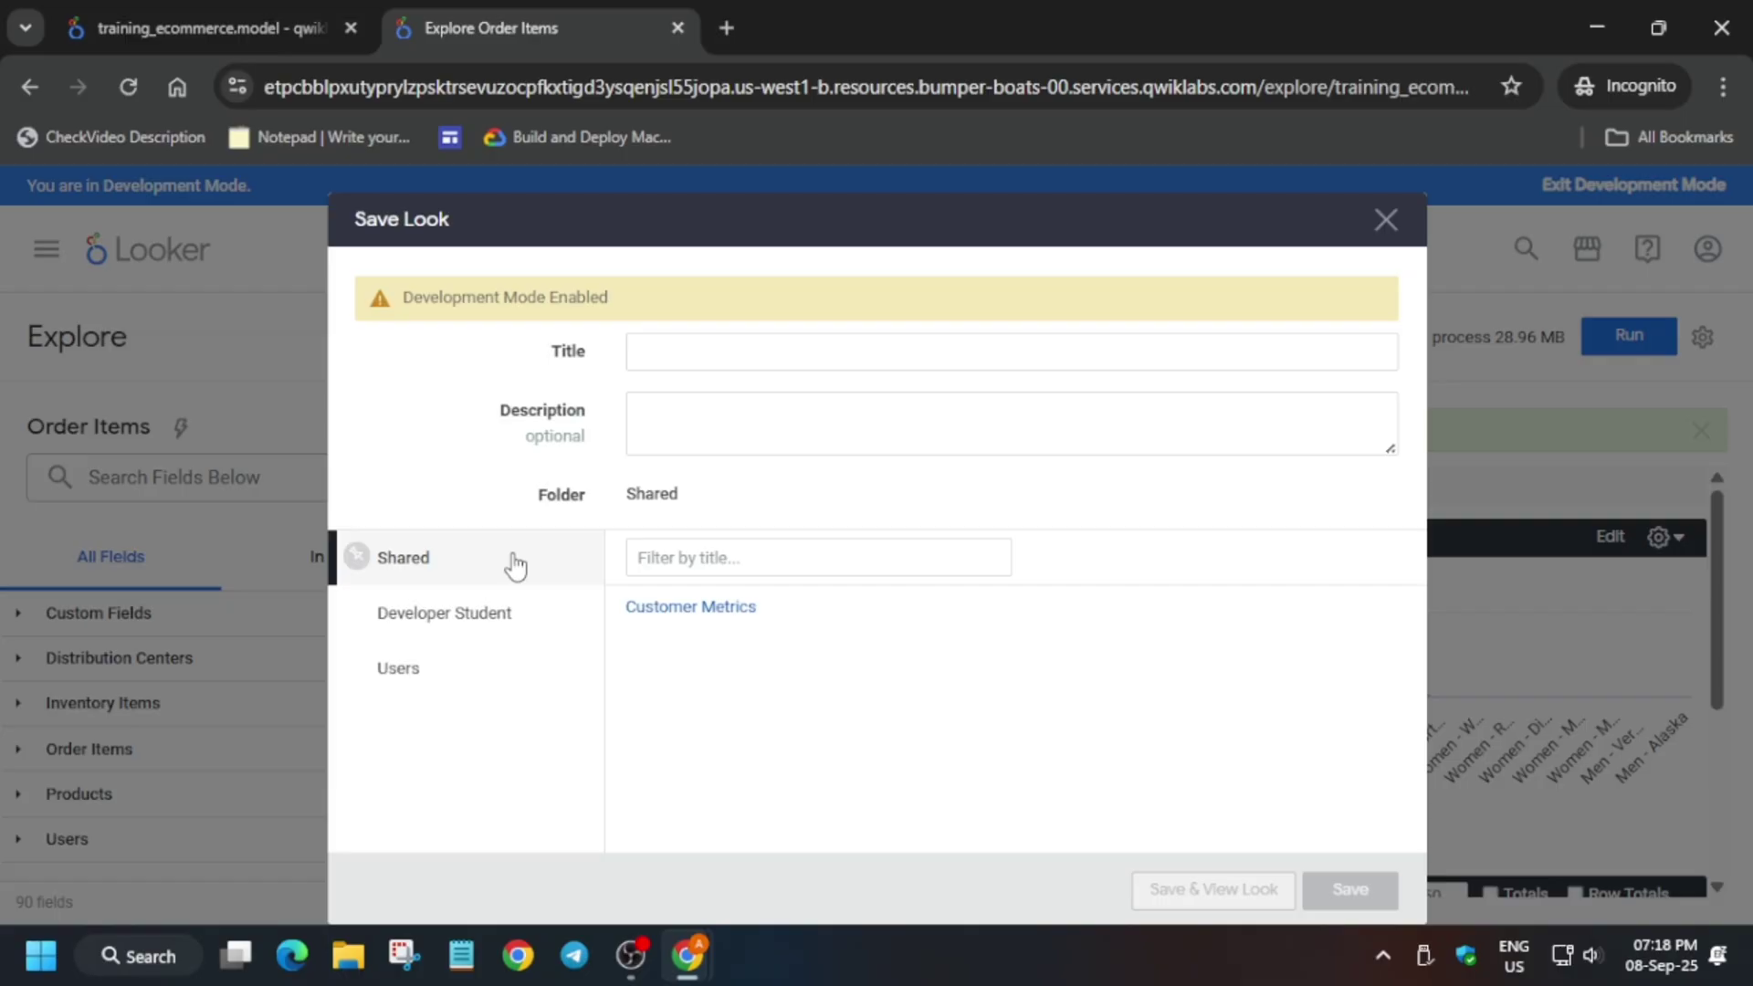
left_click(775, 369)
key("ctrl+v")
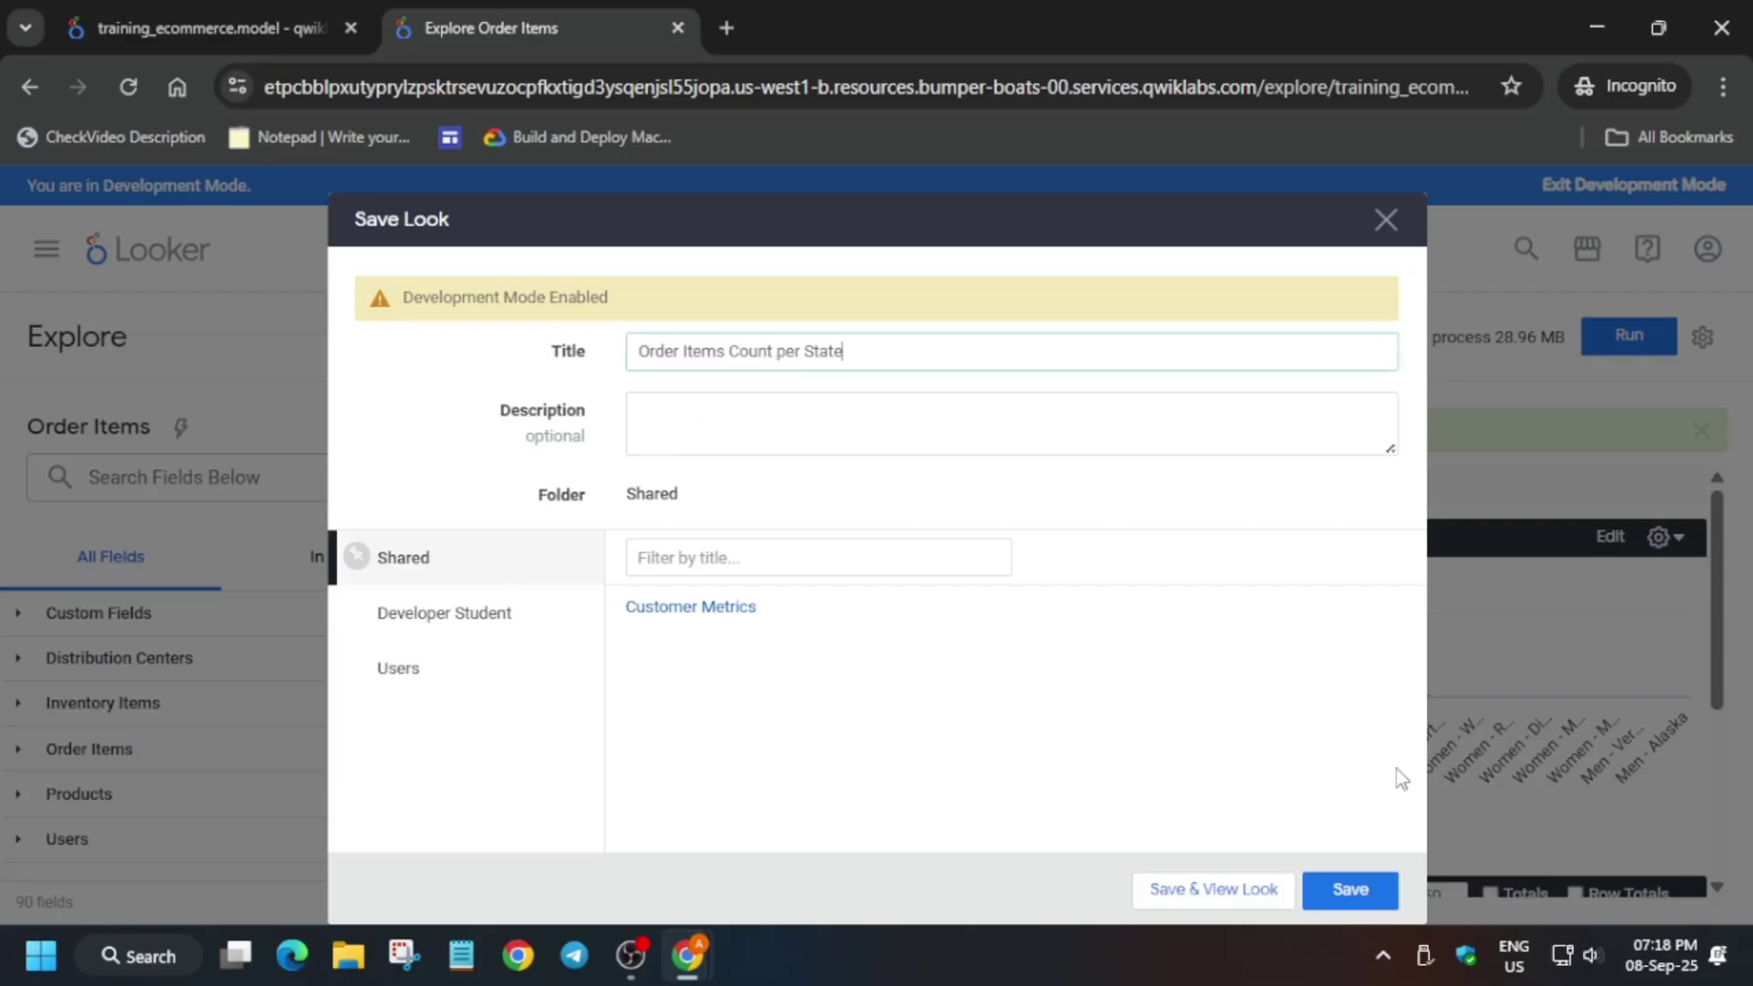
left_click(1349, 890)
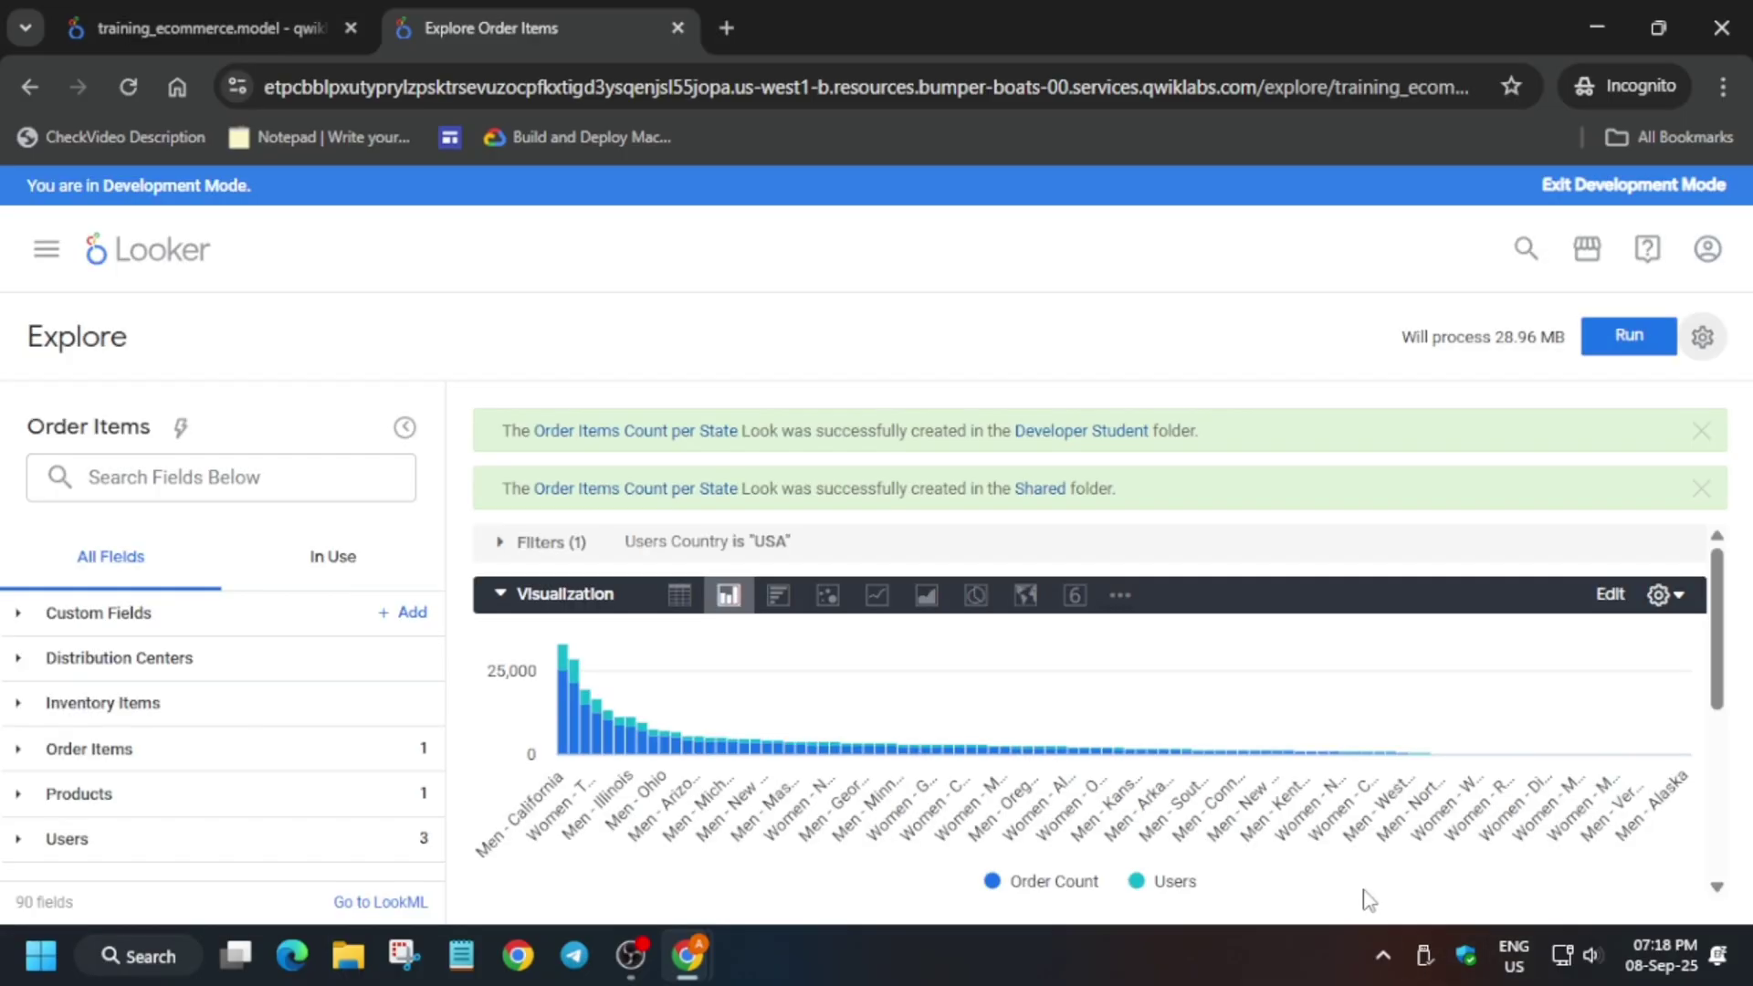
key("alt+Tab")
Step: Run Check my progress for Task 3 until the Look report checkpoint shows Assessment Completed
scroll(626, 666, "down", 8)
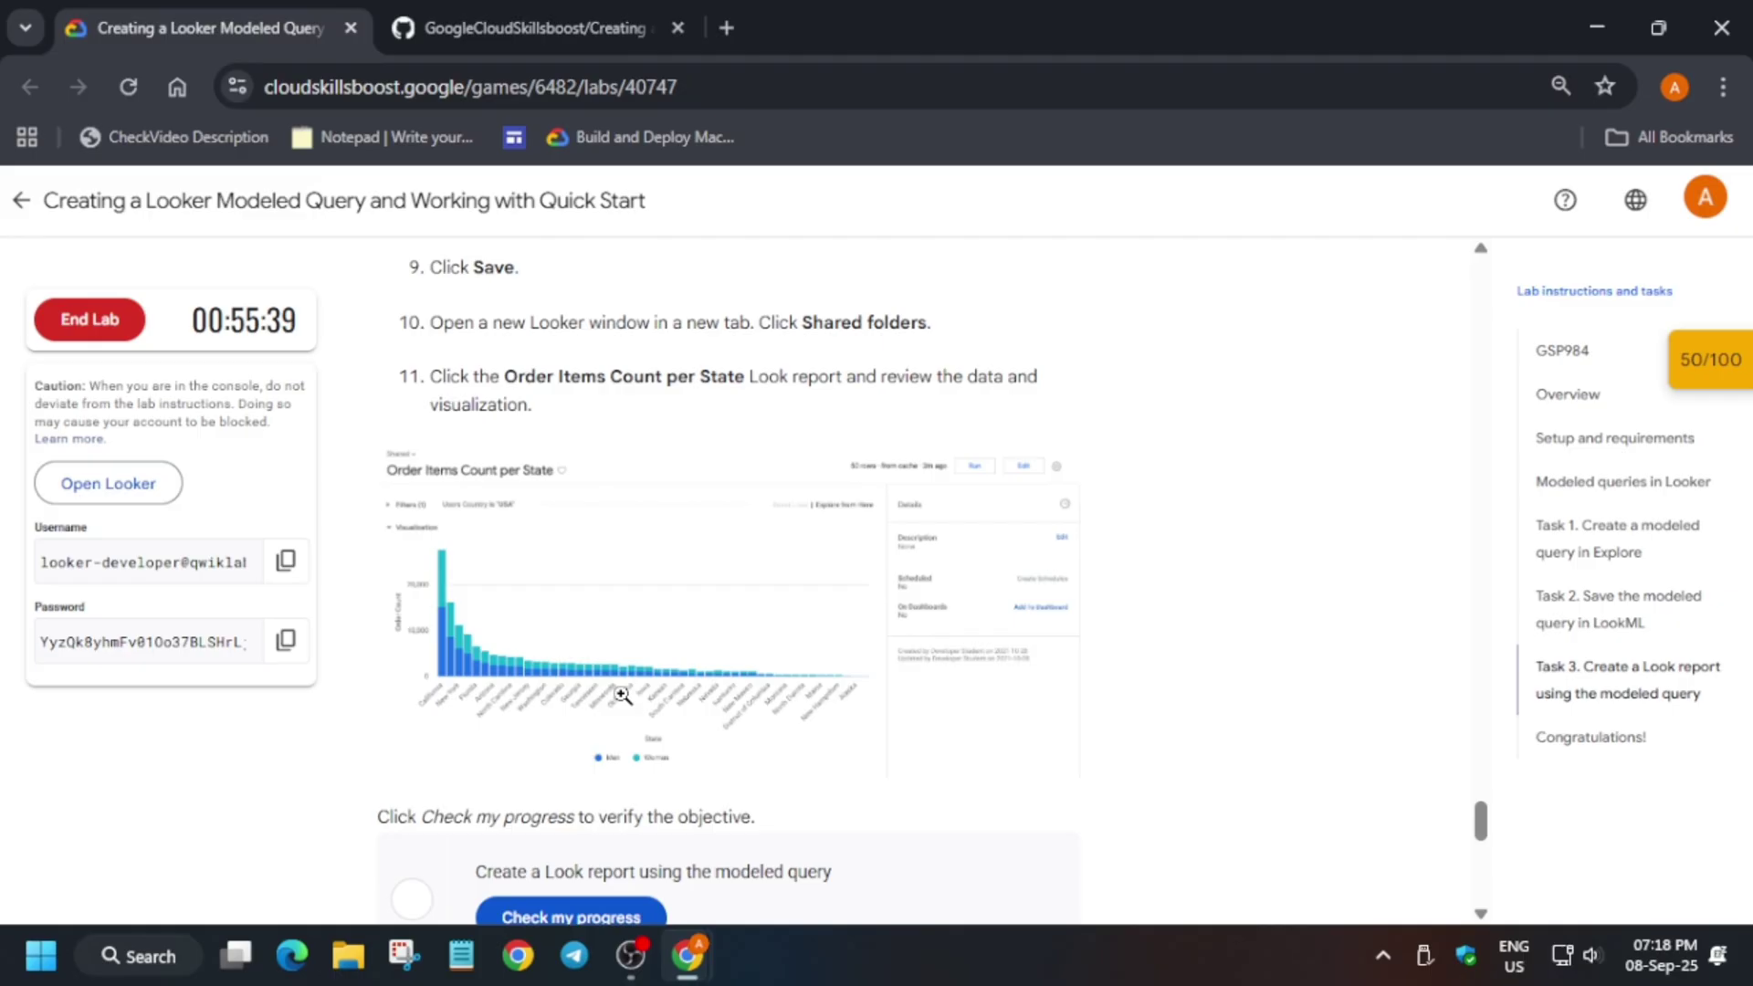
left_click(641, 644)
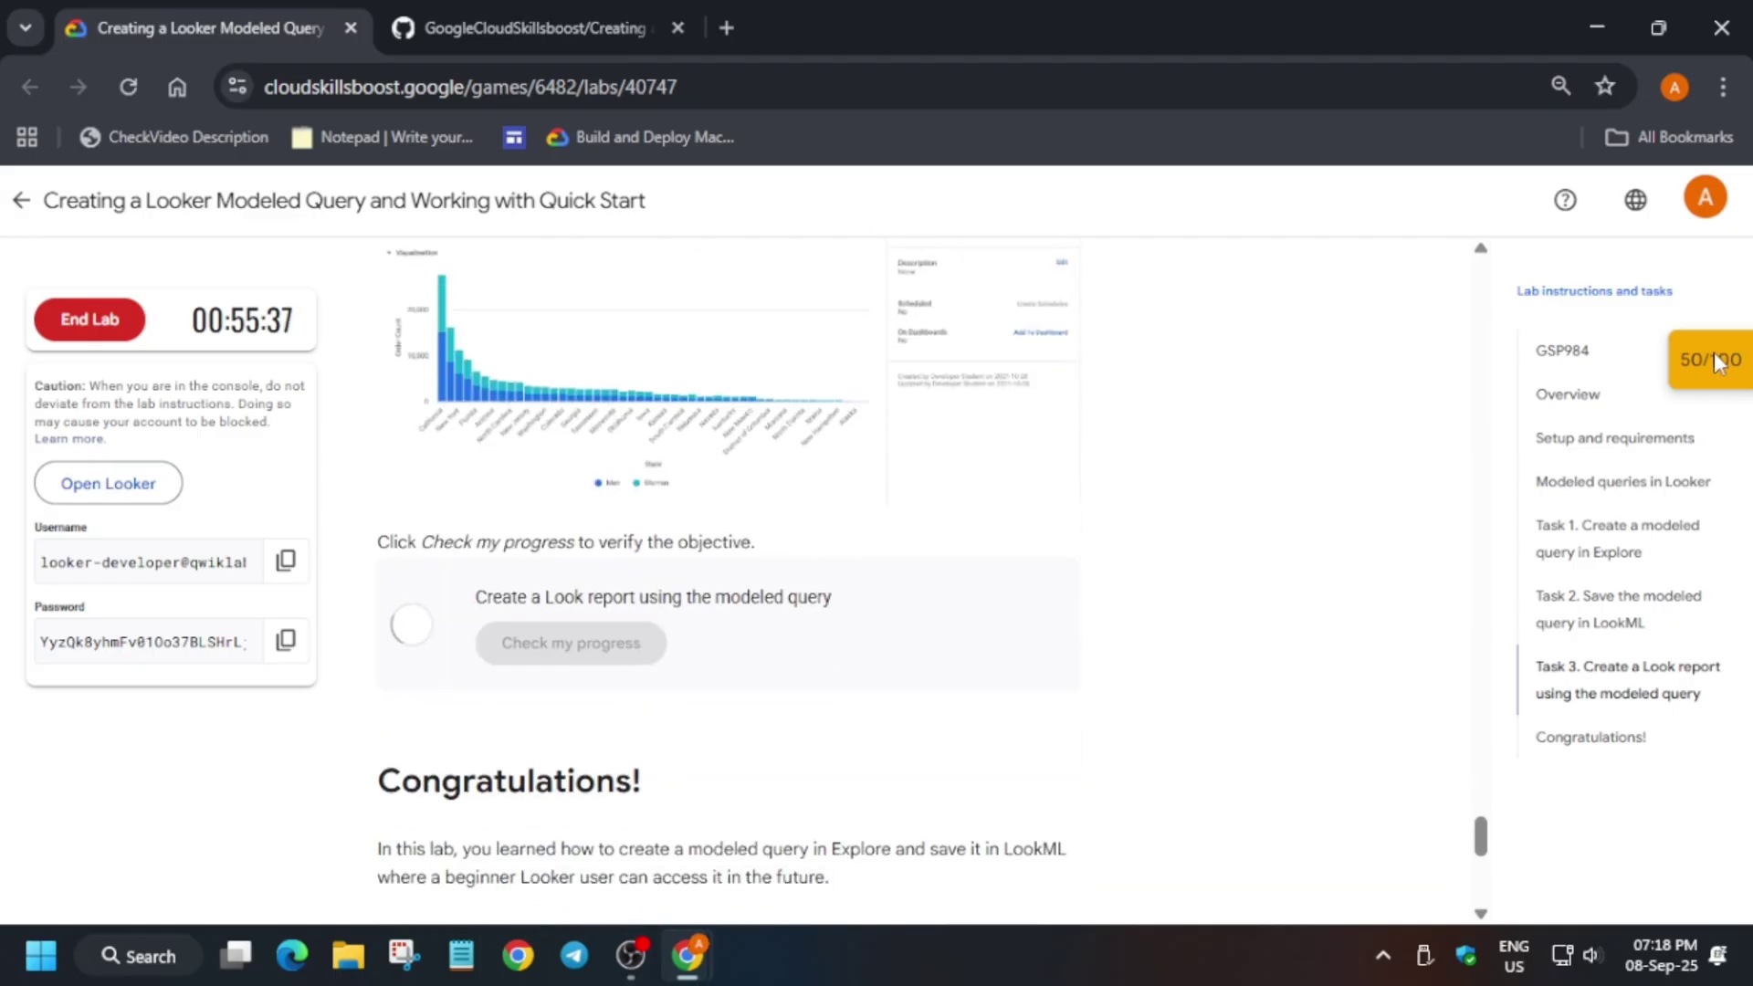
mouse_move(1745, 358)
left_click(1599, 511)
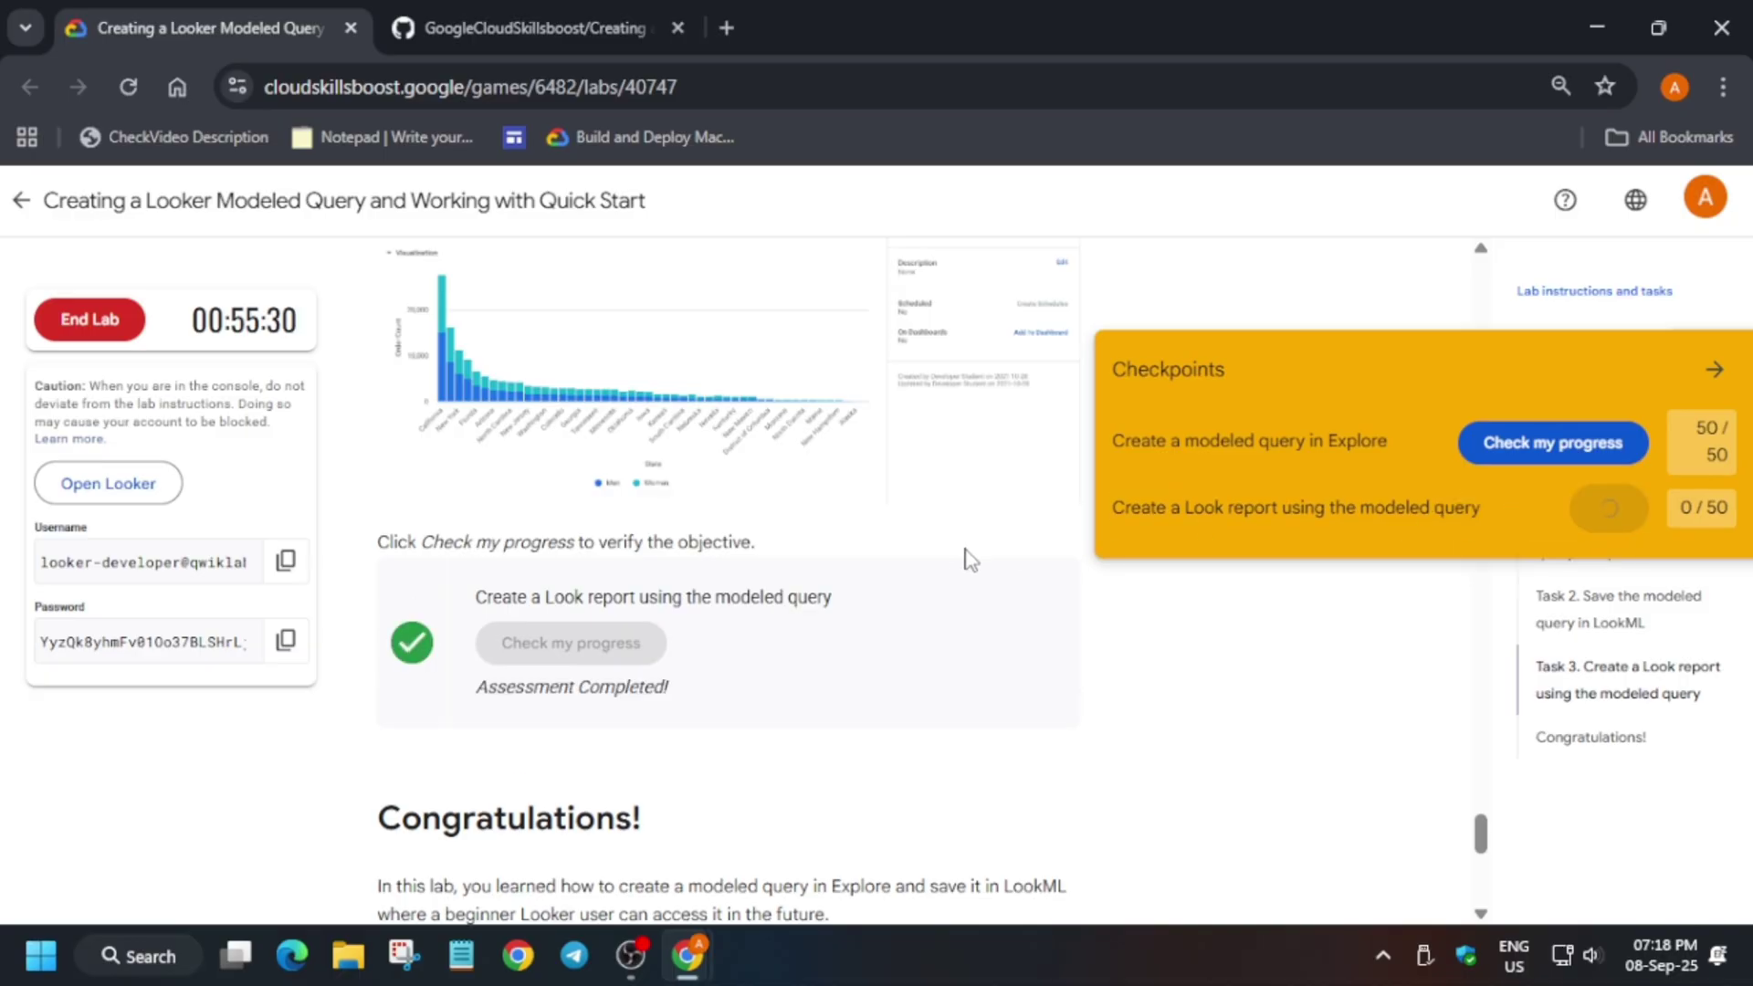
left_click(1617, 505)
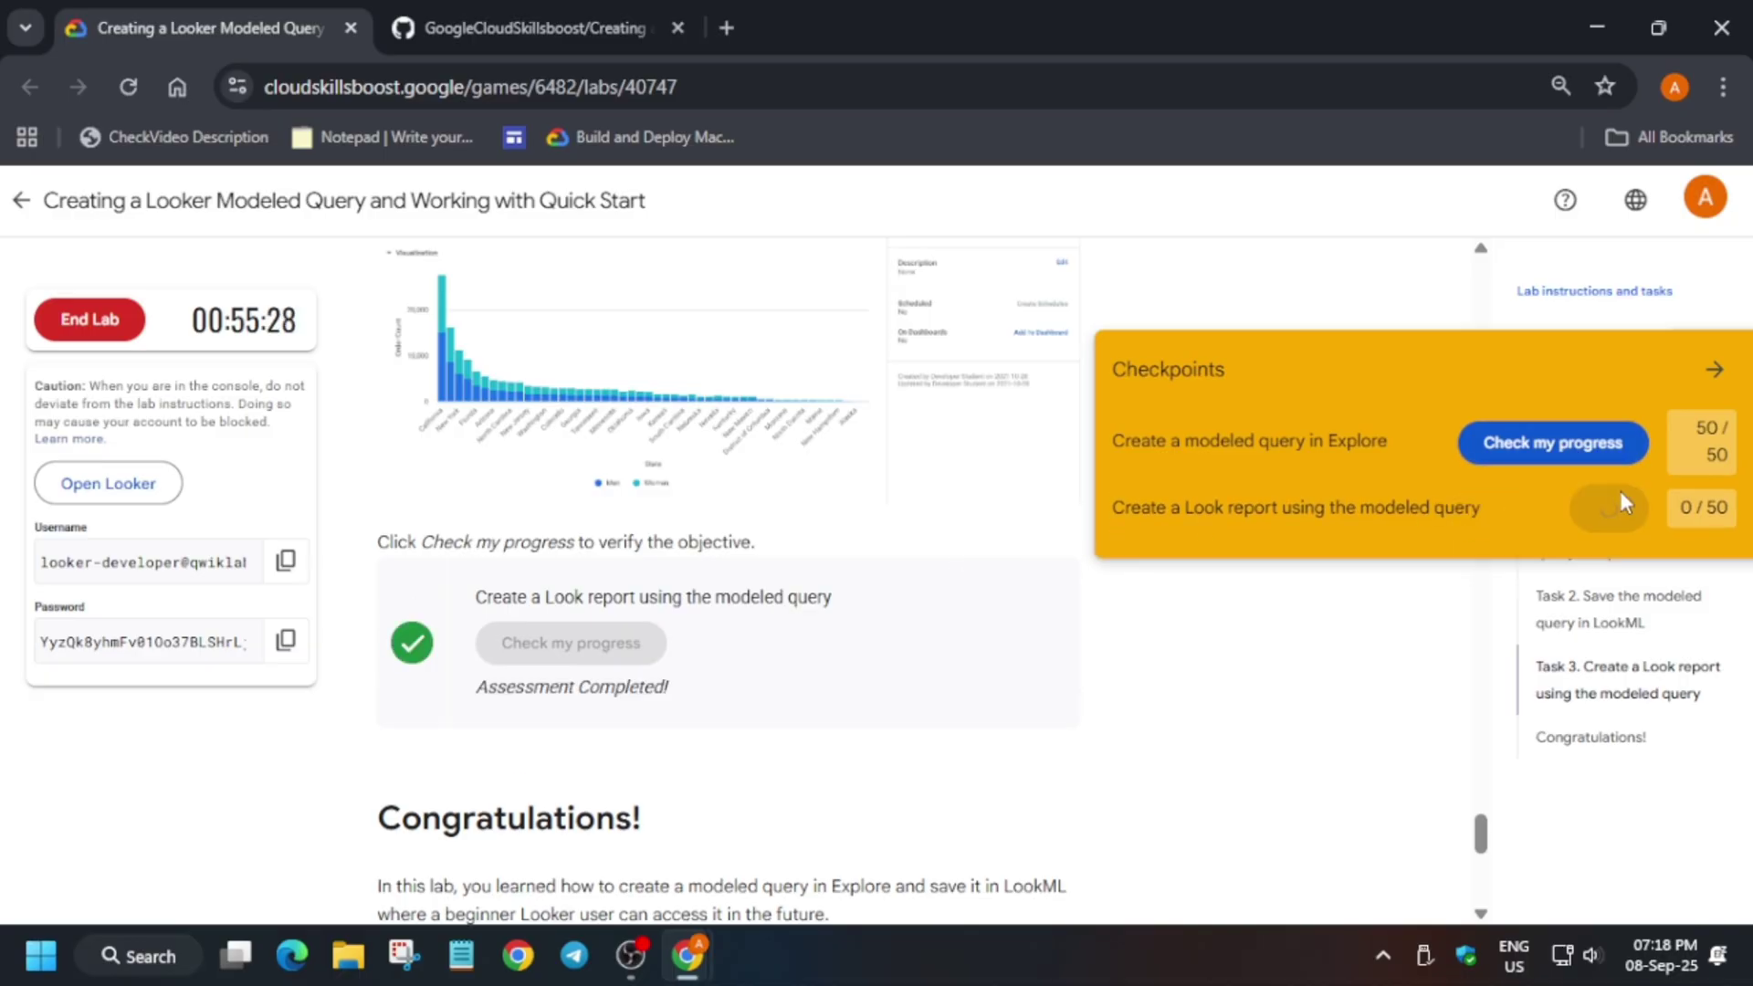